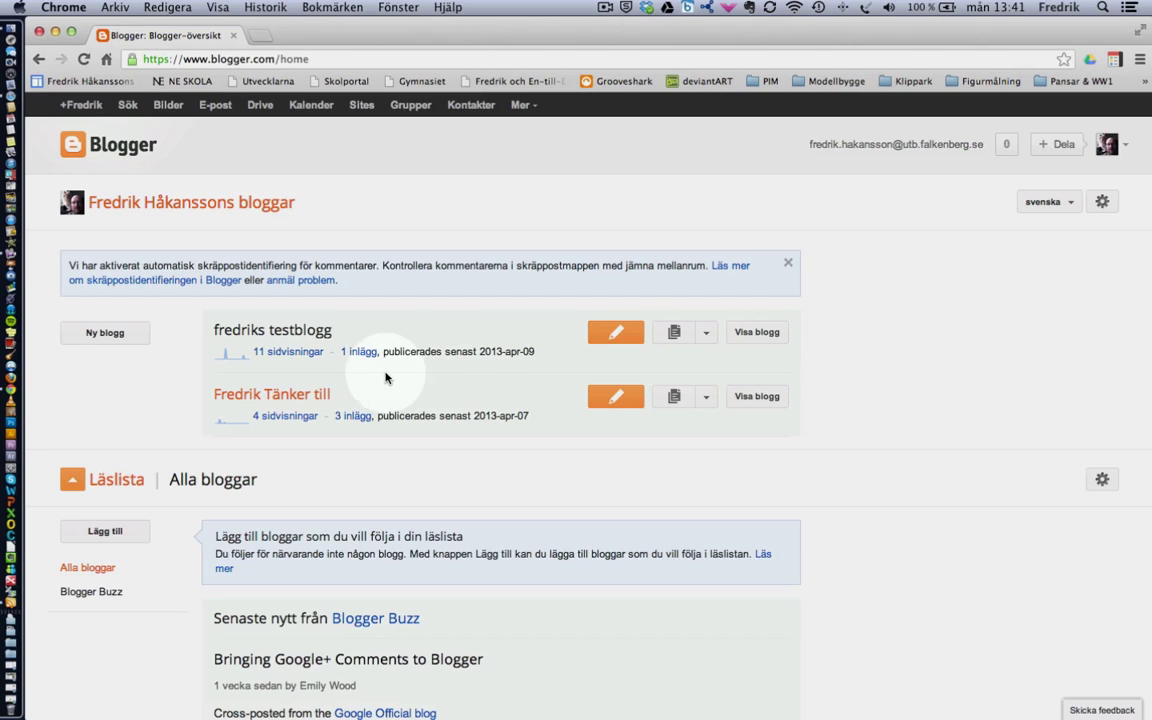
- Start a new blog titled with the owner's first name plus "s nya blogg" and try the address first name plus "ny blogg"
left_click(104, 334)
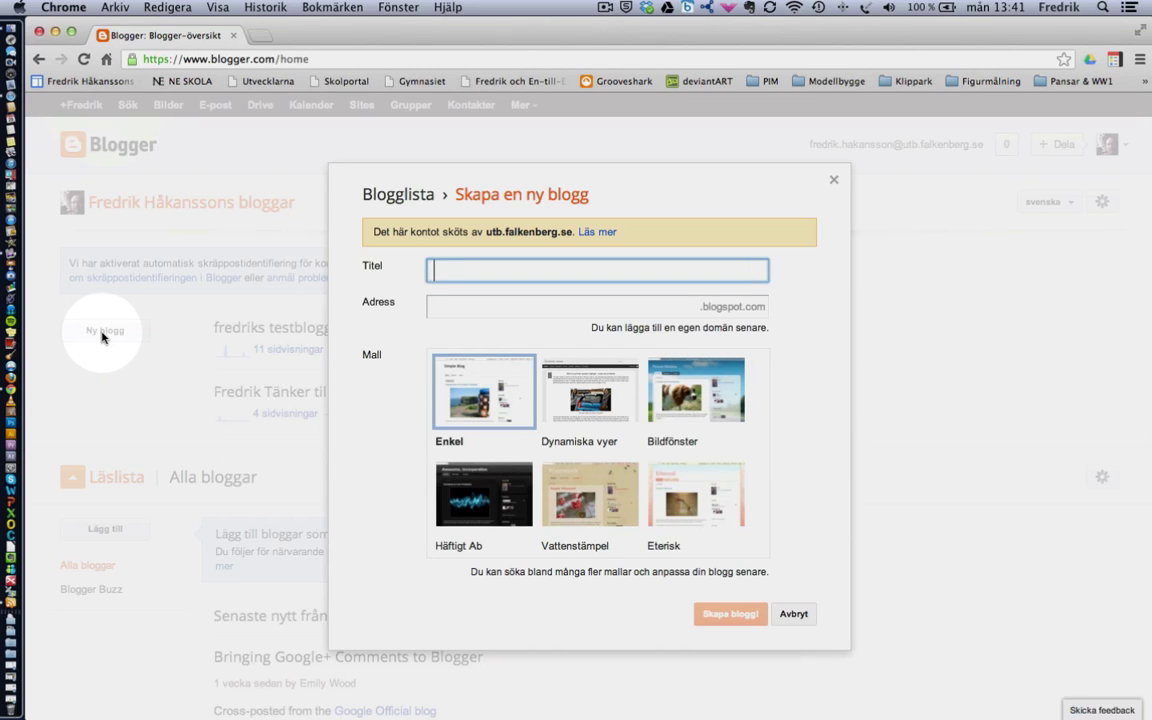
type("Fredriks nya blogg")
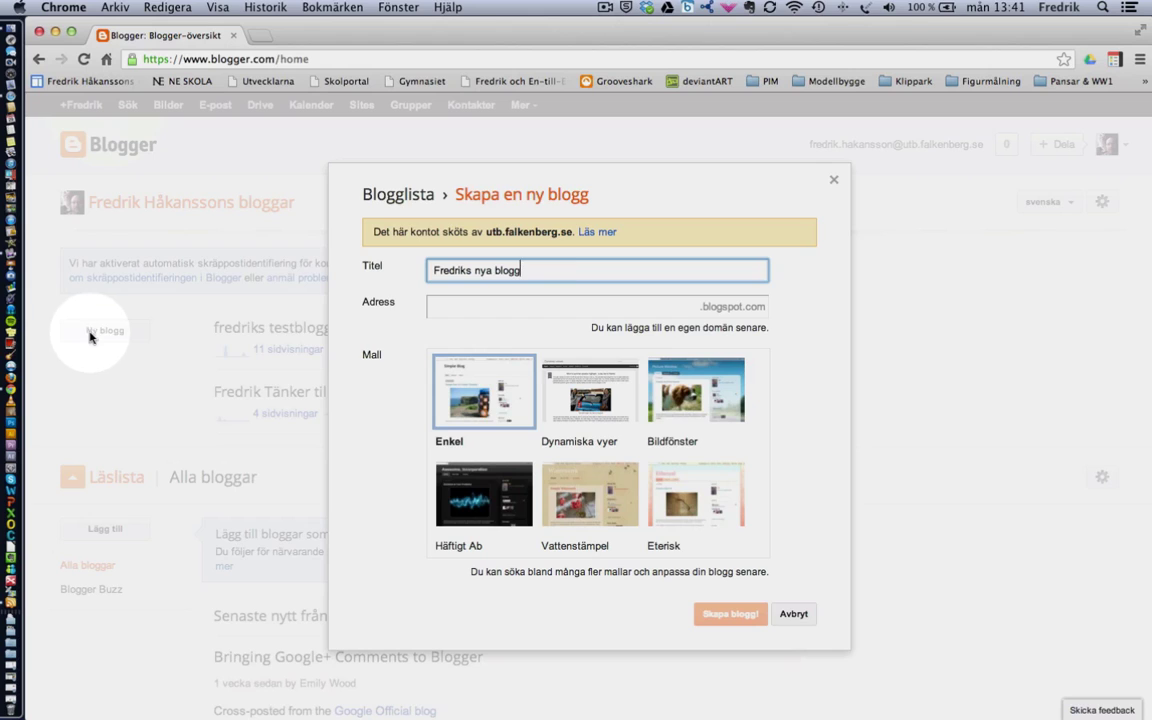
left_click(548, 303)
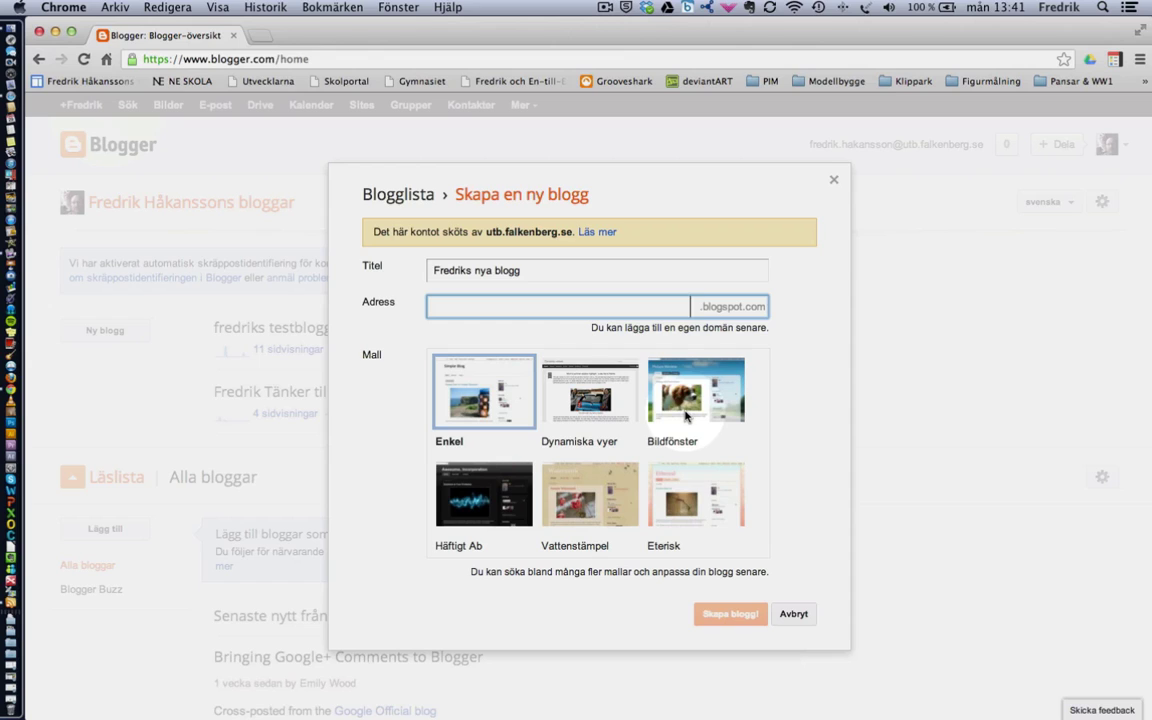
type("fredrik ny blogg")
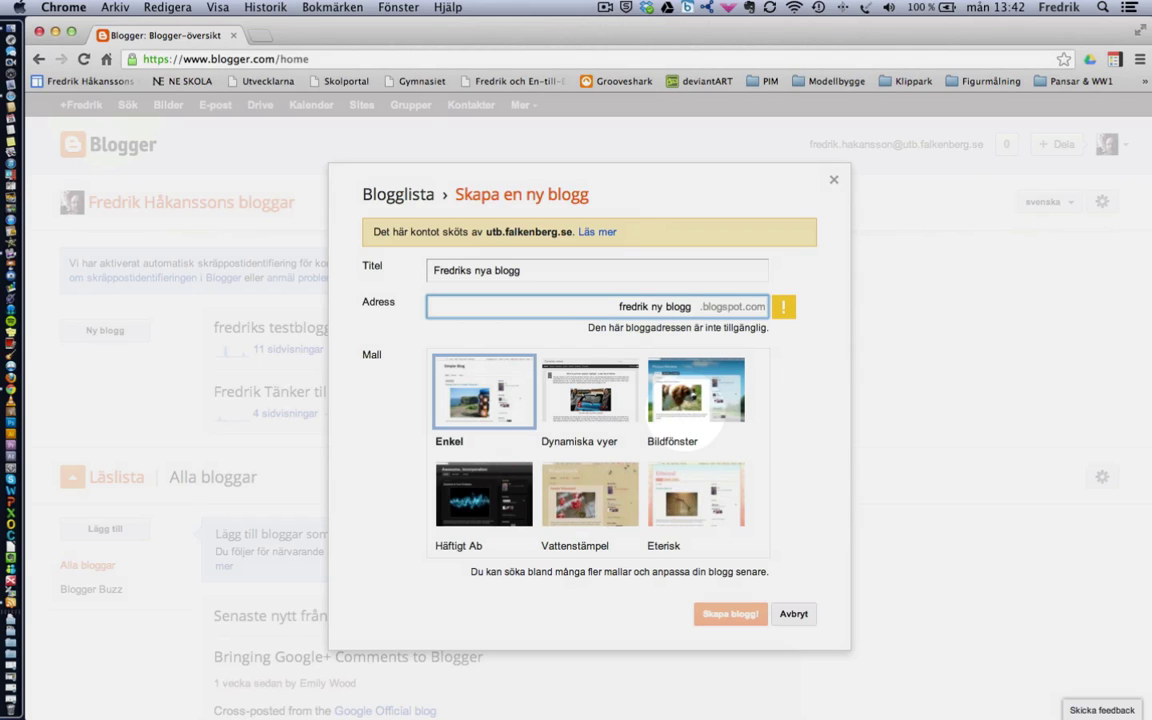
- Try the blog address with underscores instead of spaces between the words
left_click(648, 307)
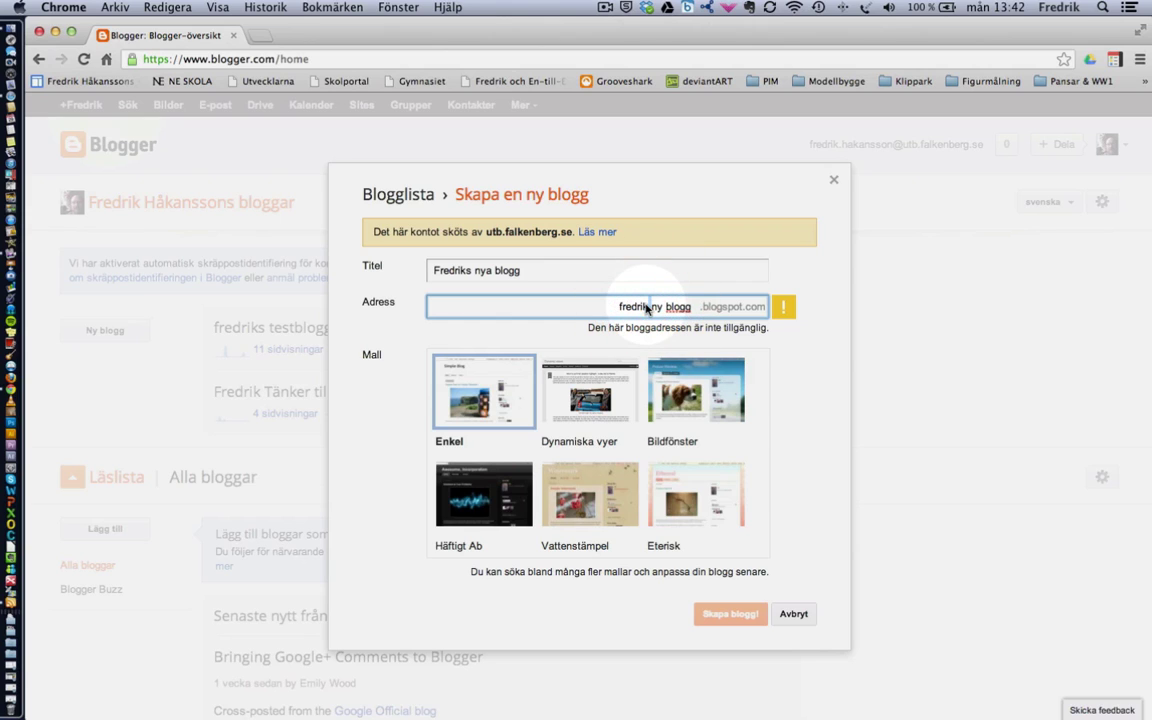
type("_")
left_click(665, 307)
key("BackSpace")
type("_ny_")
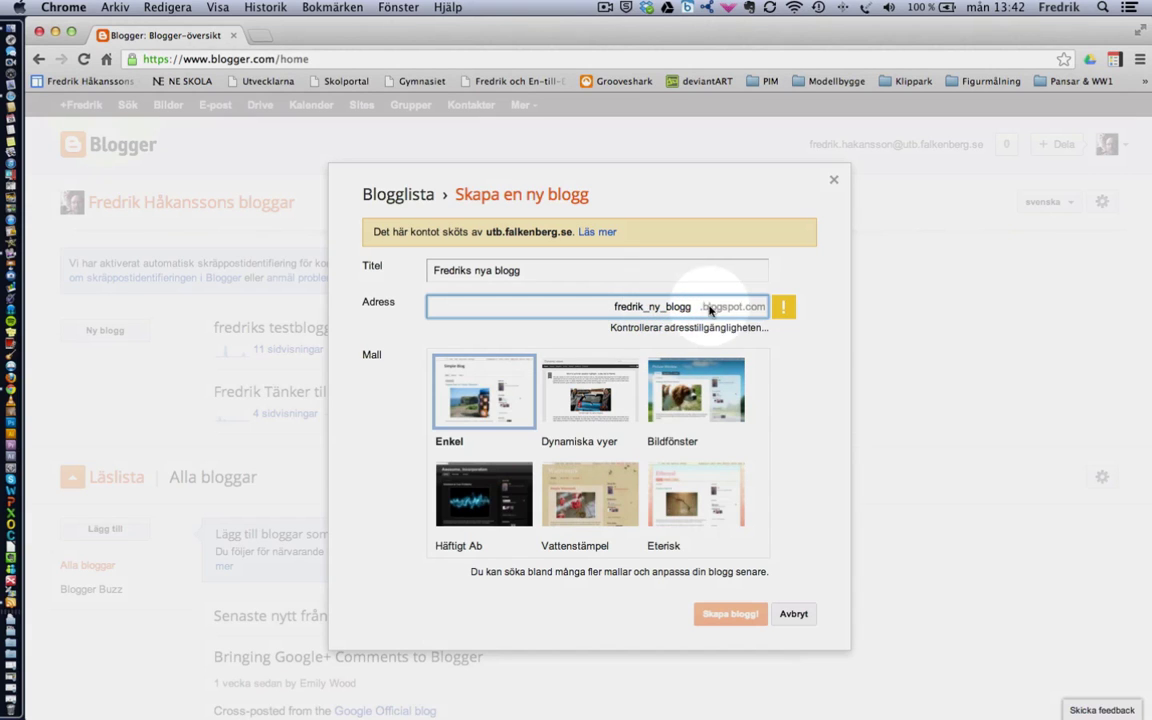
left_click(694, 313)
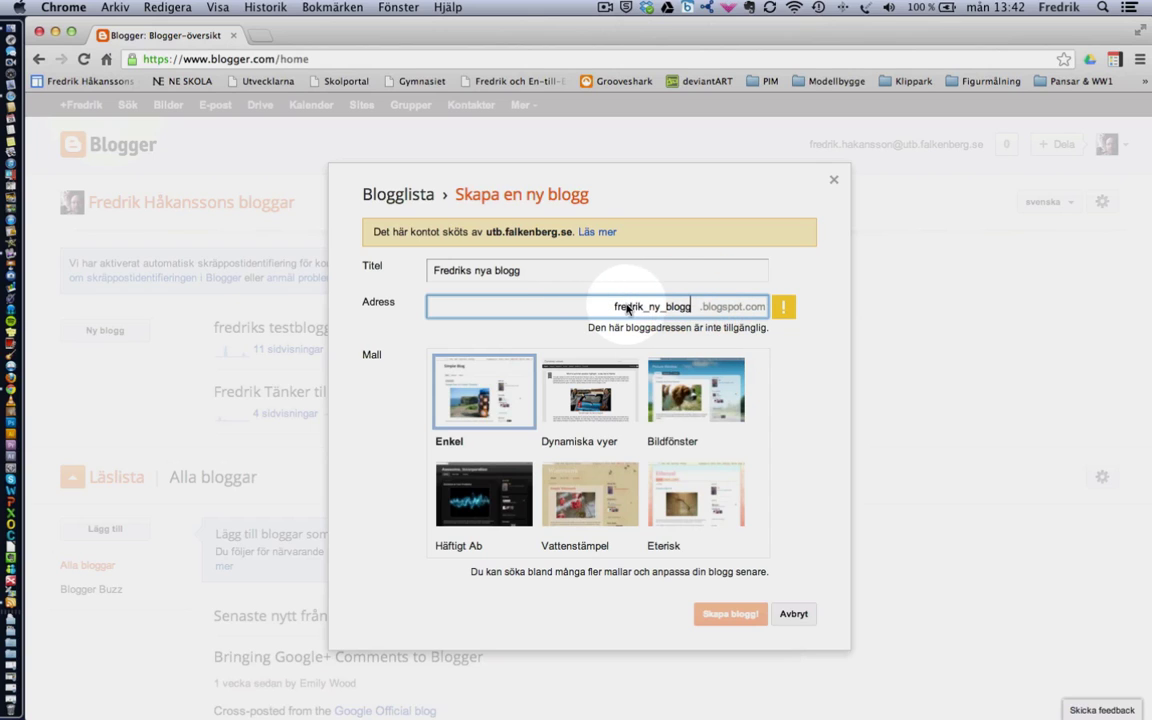
- Change the blog address to the owner's first name followed directly by "fbg001"
key("BackSpace")
key("BackSpace")
key("BackSpace")
key("BackSpace")
key("BackSpace")
key("BackSpace")
key("BackSpace")
key("BackSpace")
key("BackSpace")
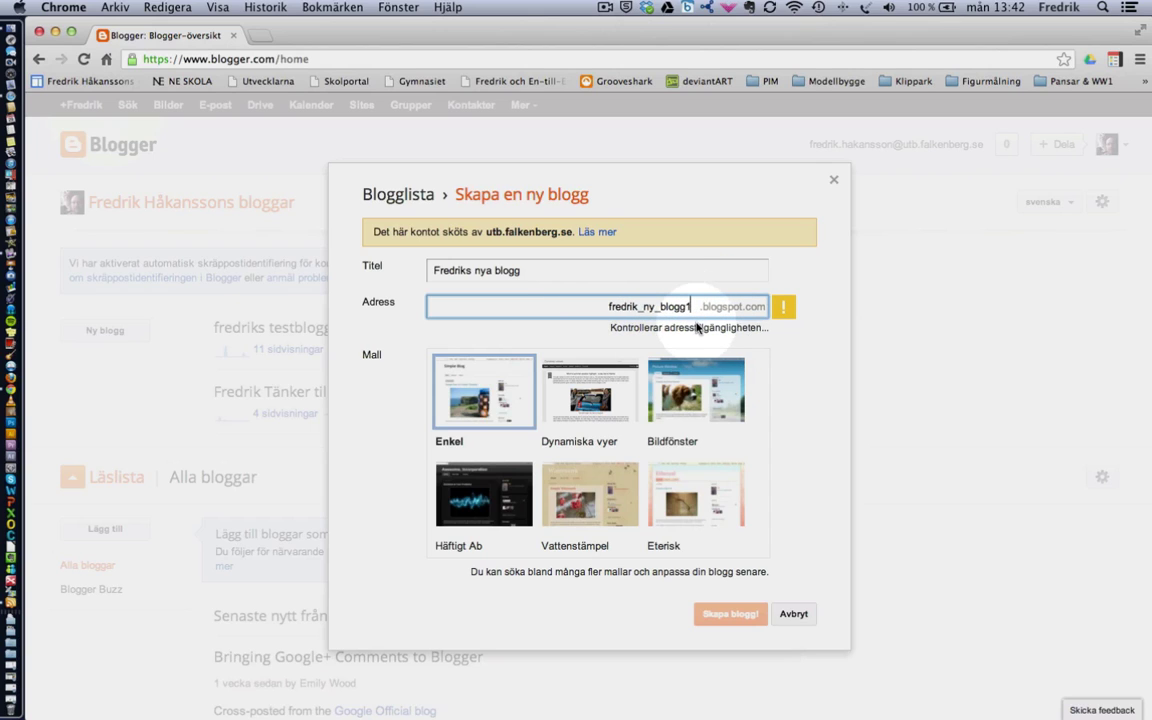
type("fbg001")
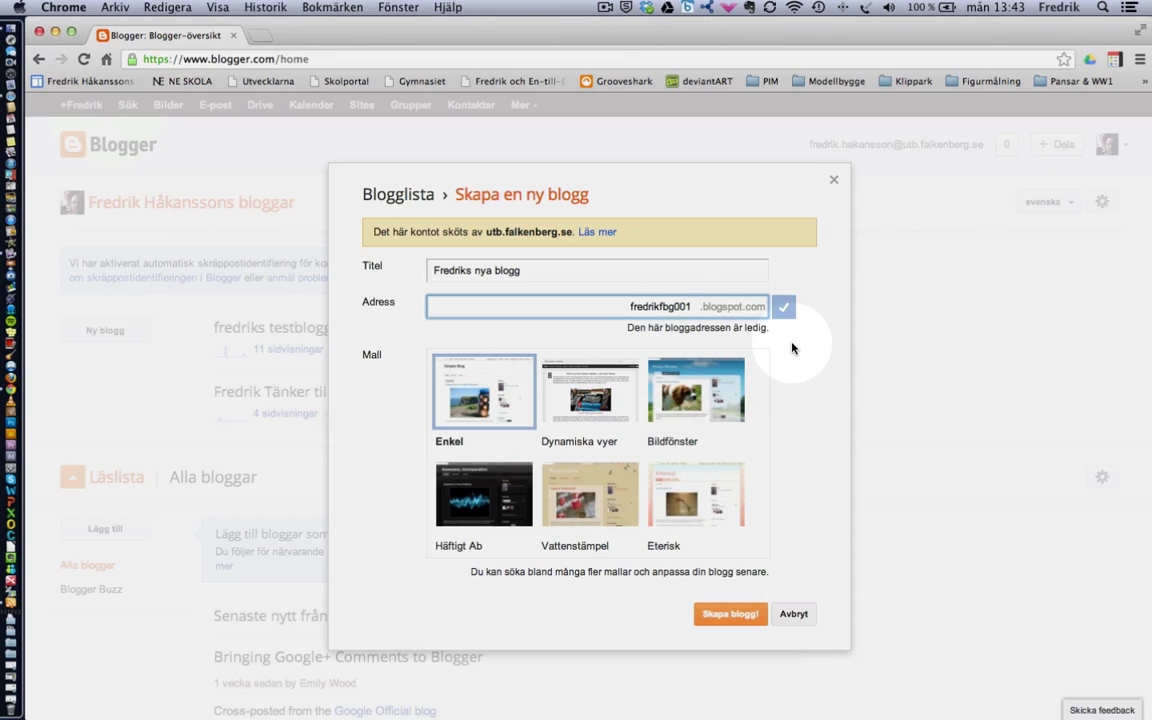
- Choose the Enkel template for the new blog and create the blog
scroll(747, 407, "down", 1)
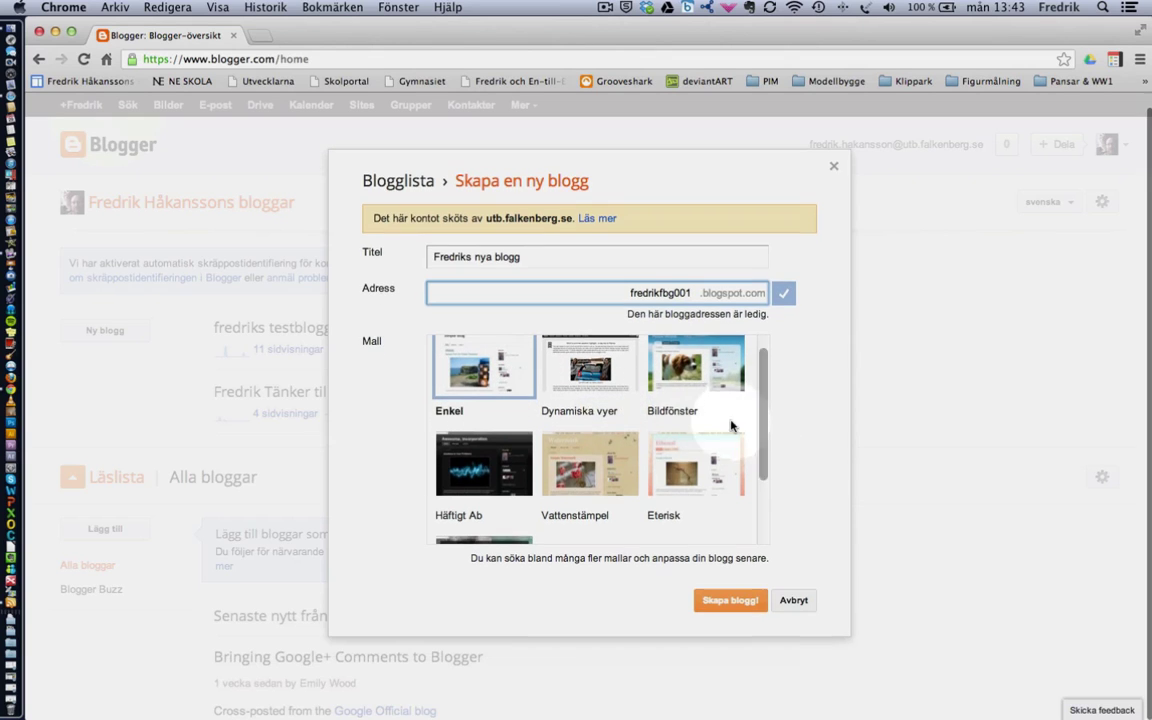
scroll(680, 400, "down", 4)
scroll(684, 421, "up", 4)
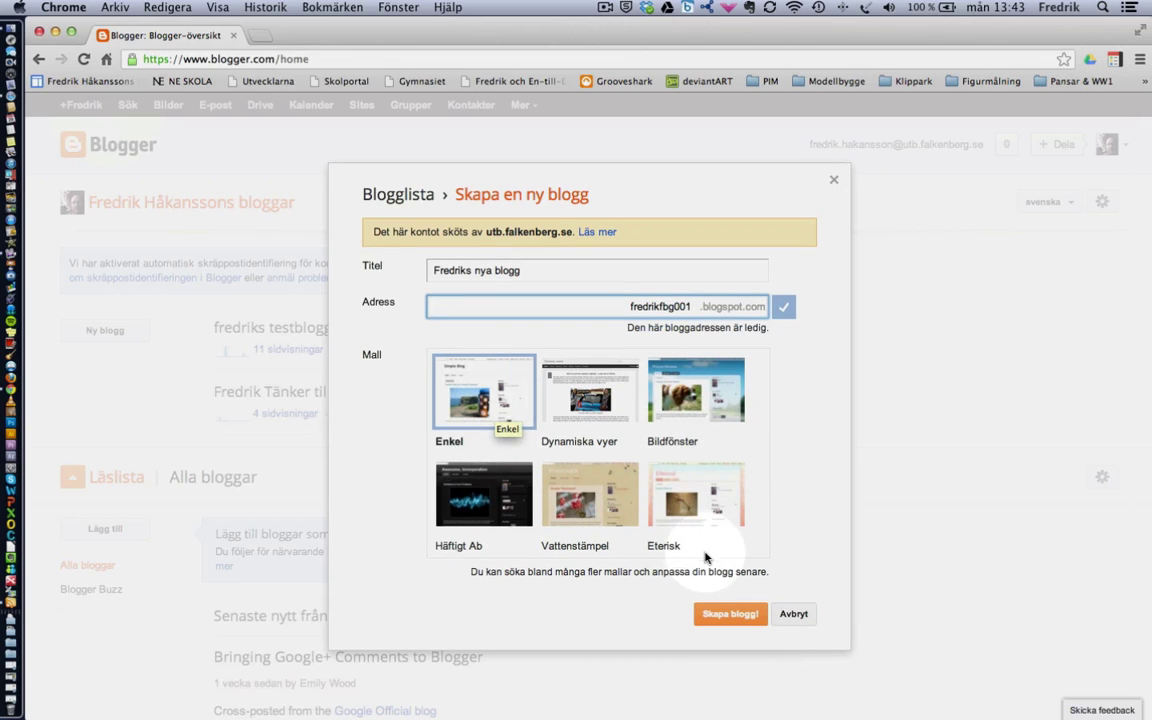
left_click(482, 395)
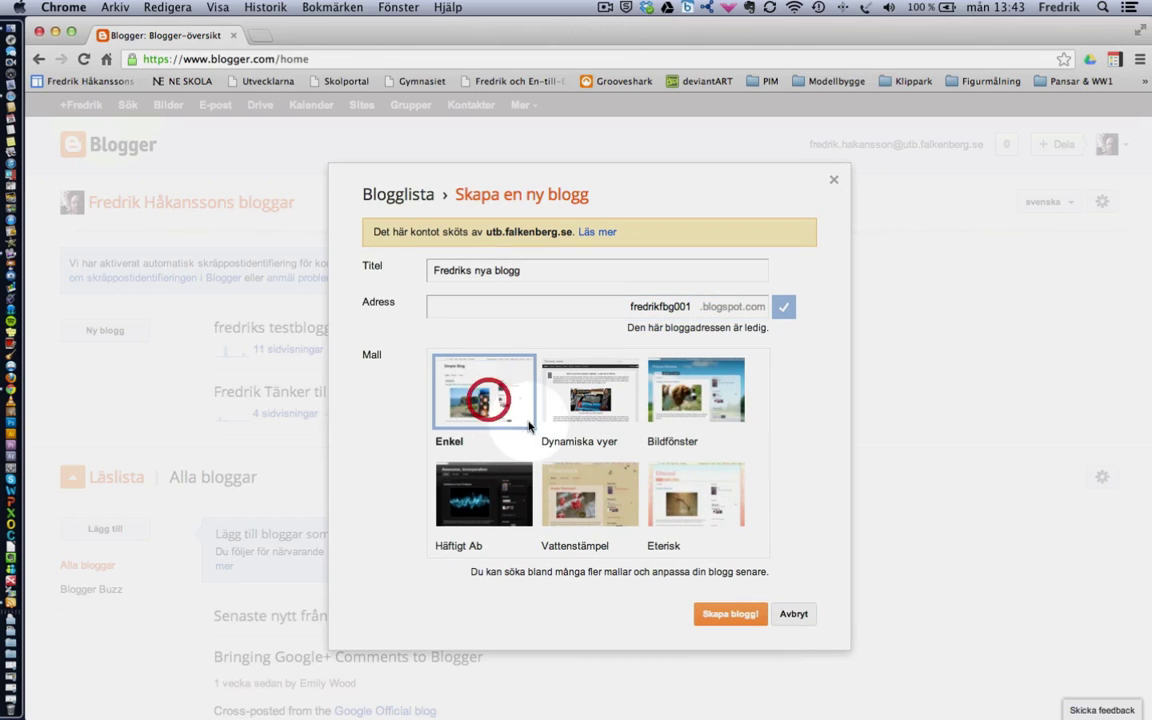
left_click(733, 615)
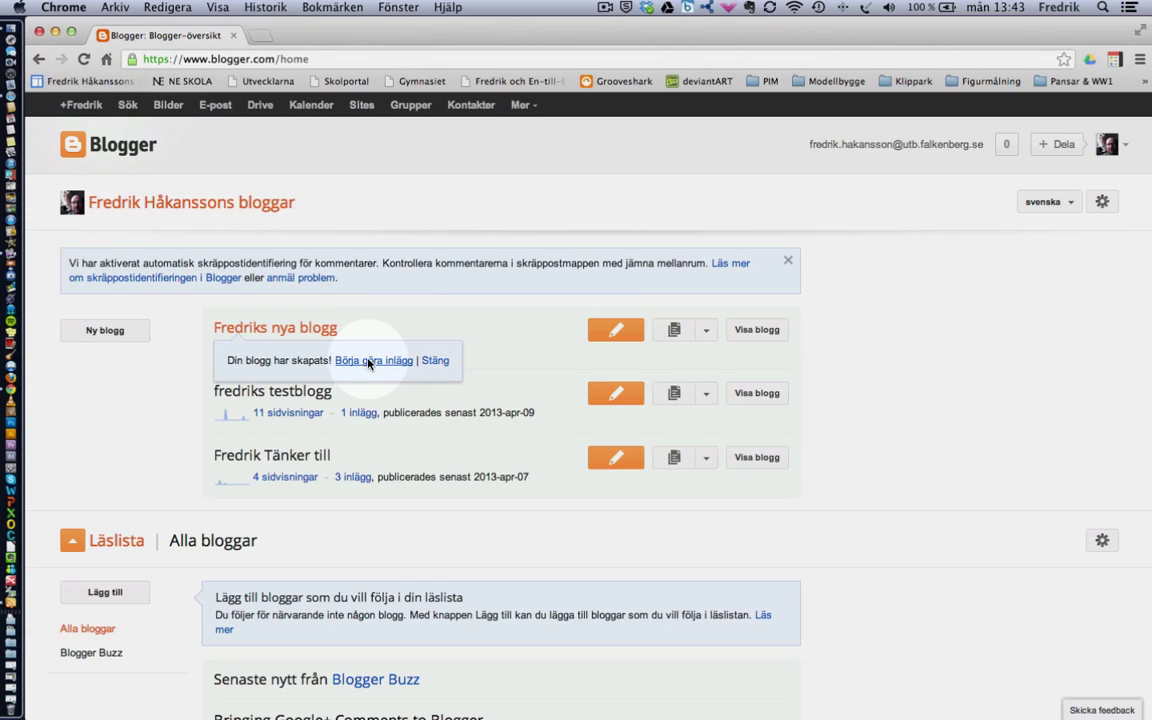
- Write the new blog's first post with the title "första inlägget" and the body text "gsgsdgfgsdfsgsfsdf"
left_click(371, 363)
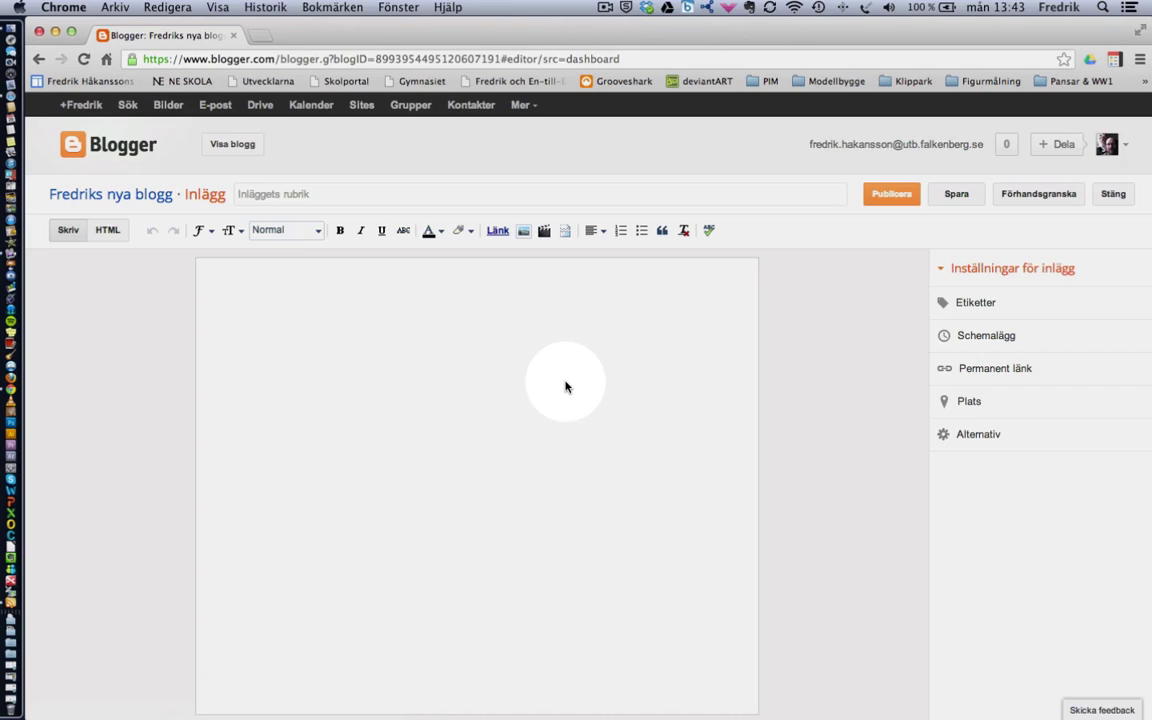
left_click(310, 280)
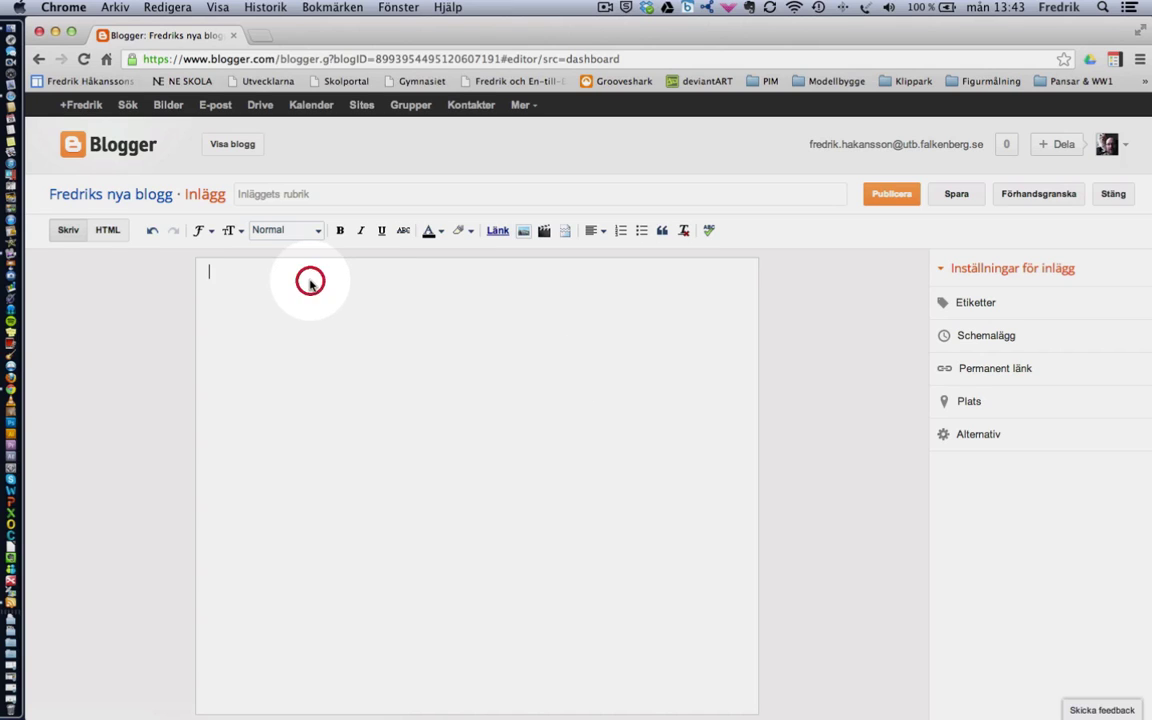
type("gsgsdgfgsdfgsfsdf")
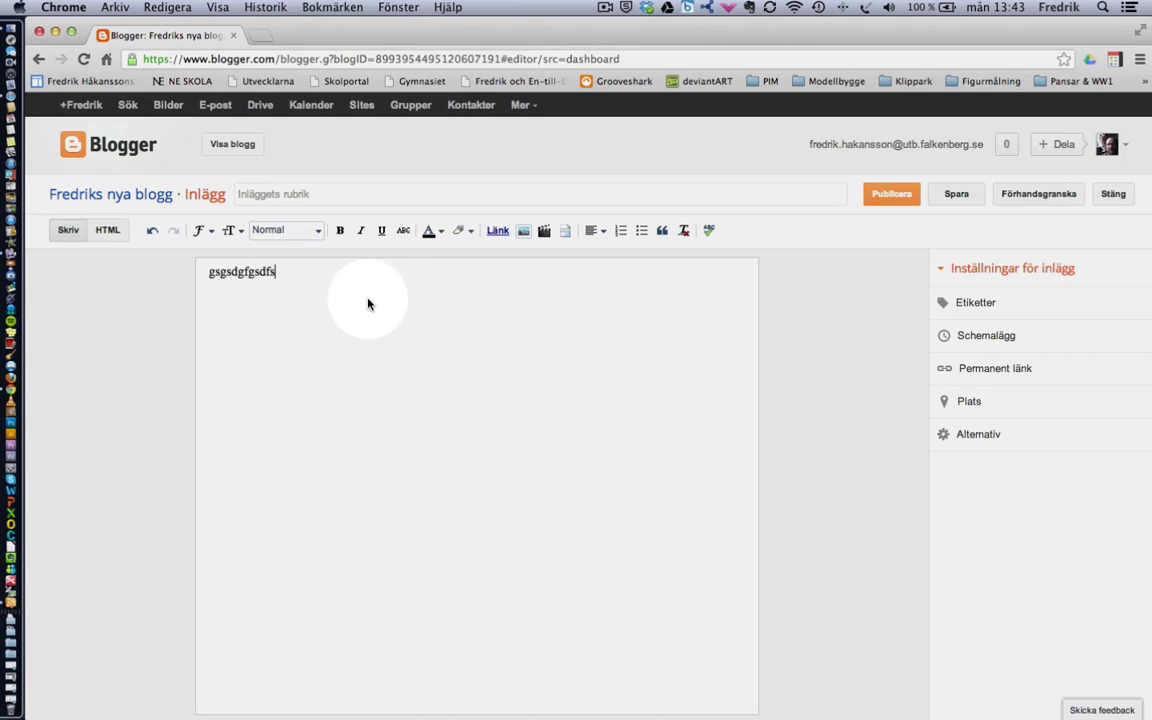
left_click(320, 195)
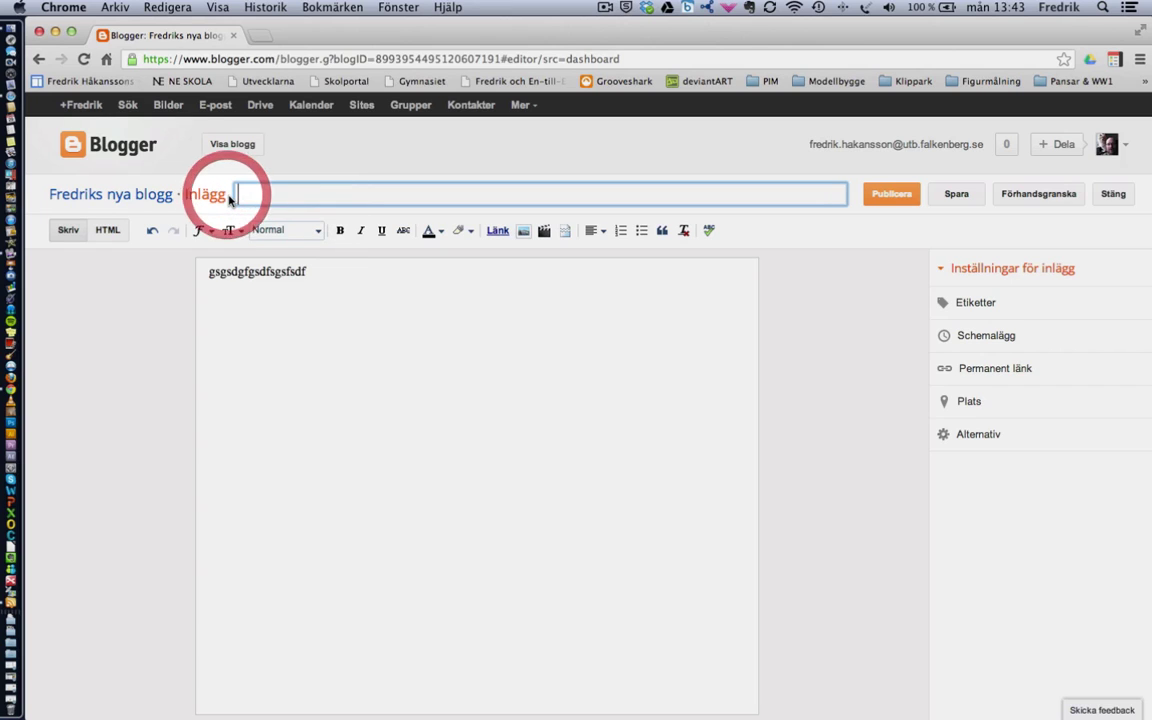
type("första inlägget")
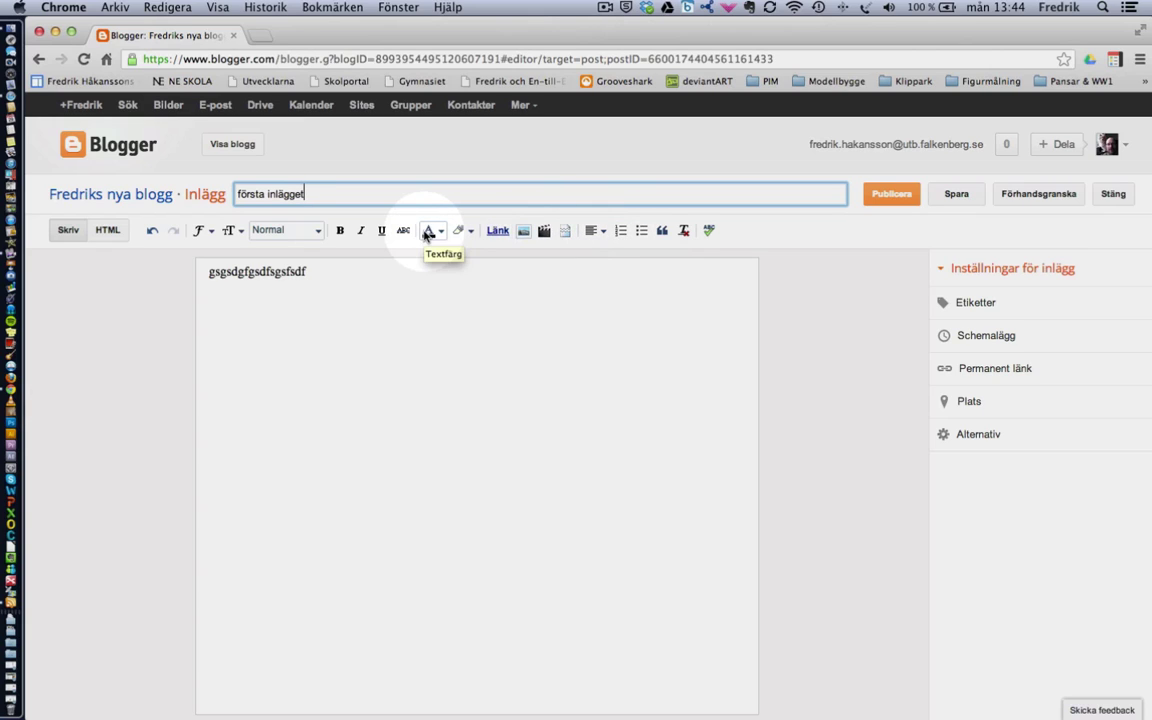
left_click(716, 273)
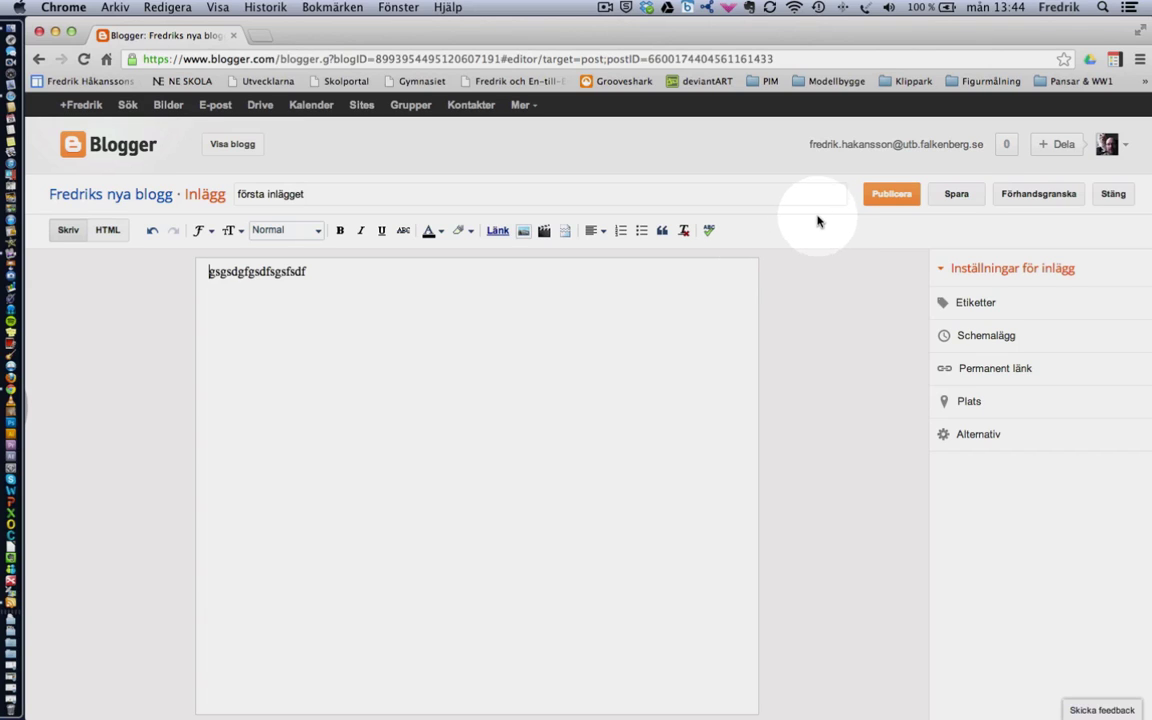
- Save the post, preview it and return to the editor
left_click(957, 193)
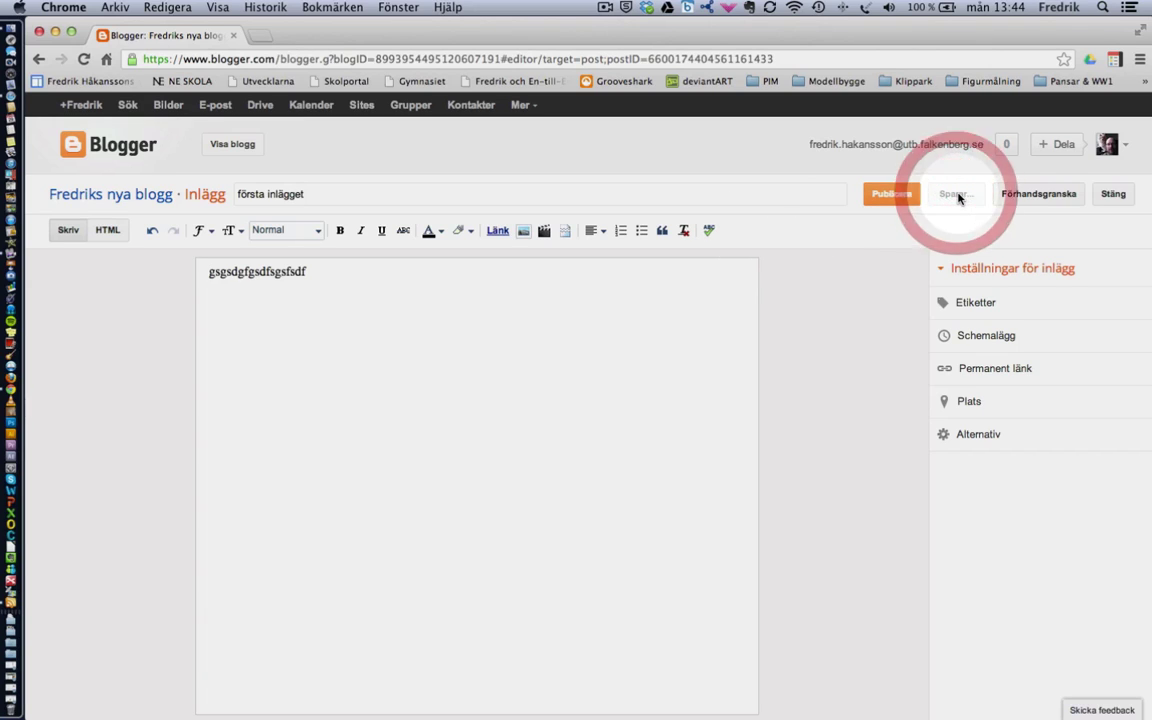
left_click(1037, 195)
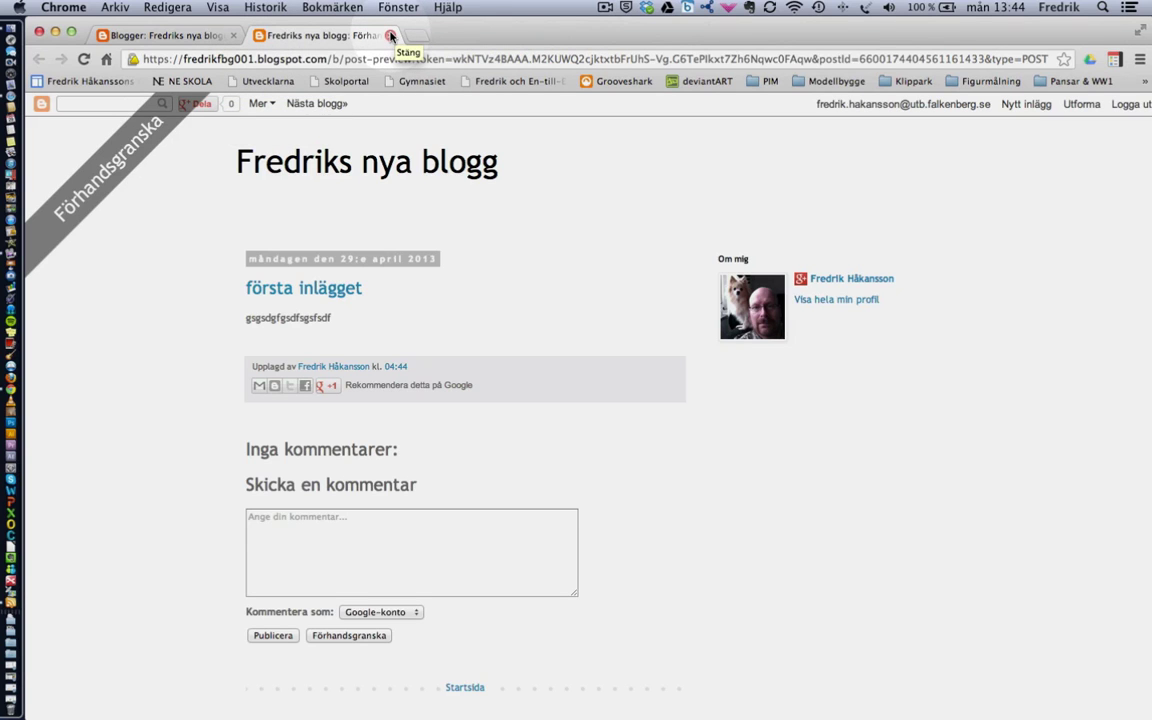
left_click(391, 36)
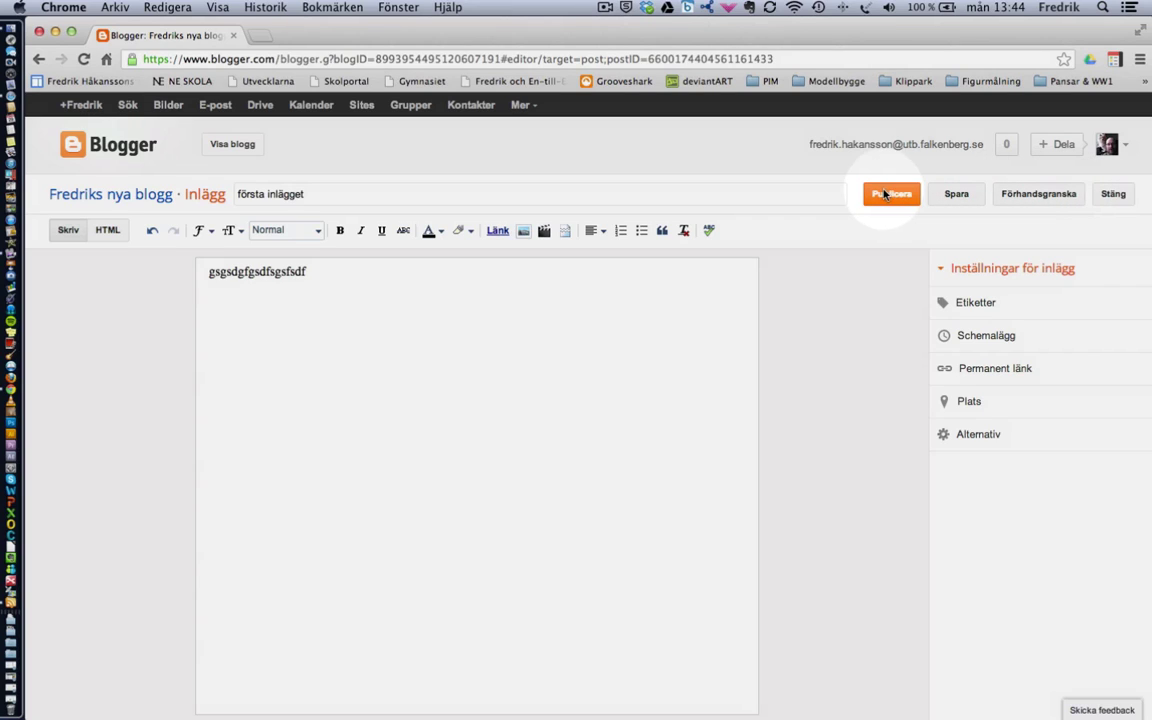
- Label the post "prat" and publish it without sharing it on Google+
left_click(973, 306)
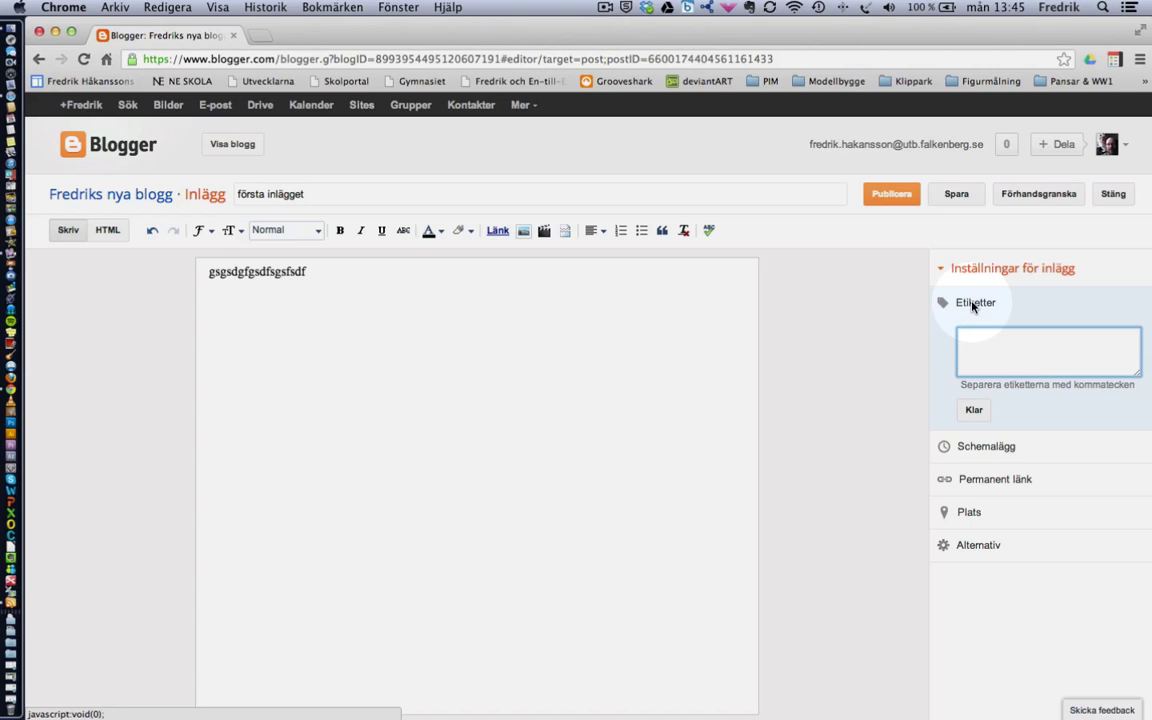
left_click(896, 196)
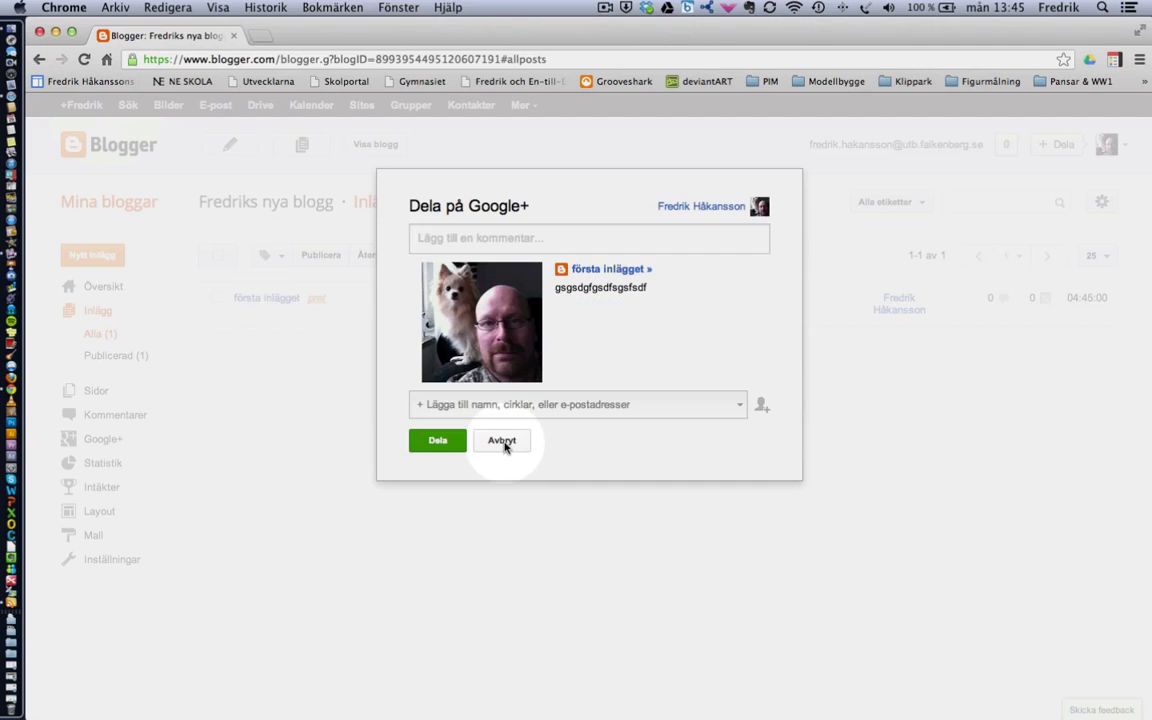
left_click(504, 446)
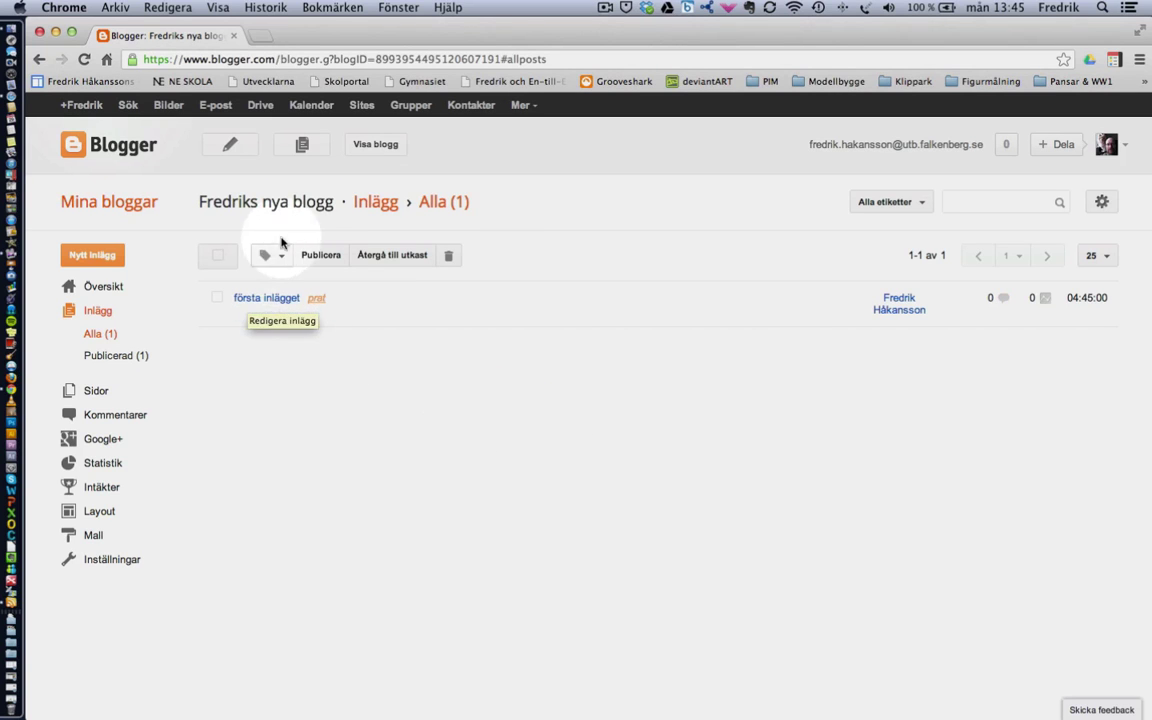
- View the published blog and return to the list of posts
left_click(375, 146)
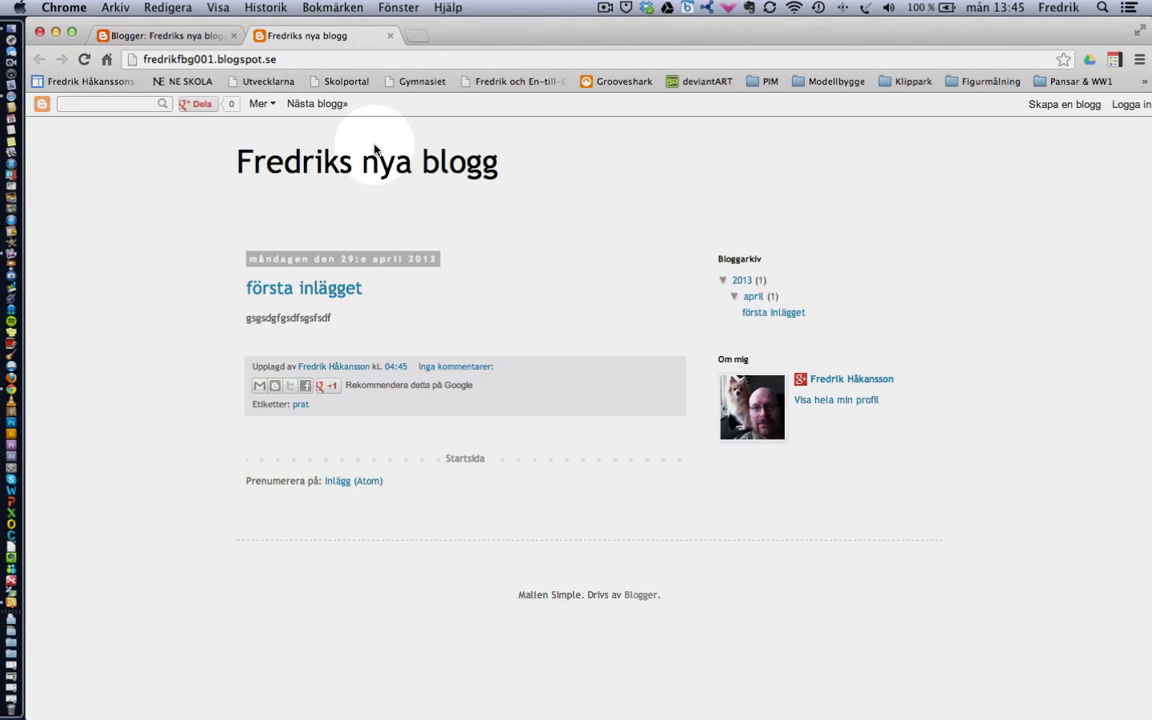
key("super+w")
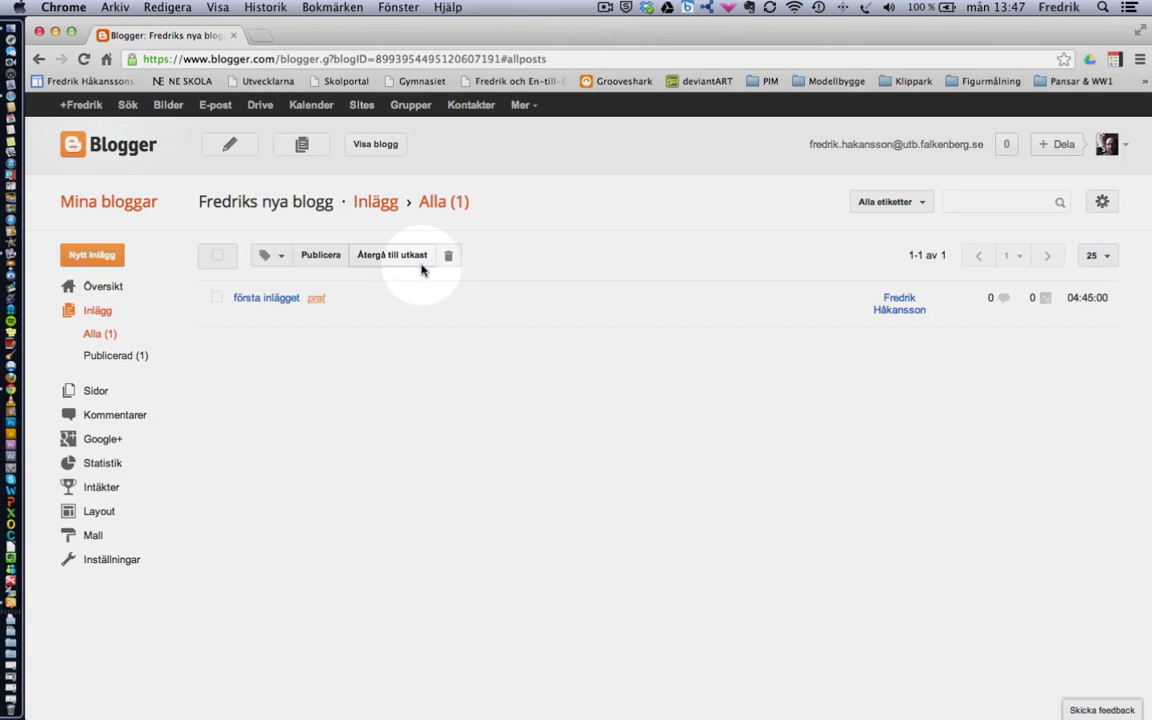
- Examine the blog reader access options in the basic settings, including how readers are added
left_click(117, 560)
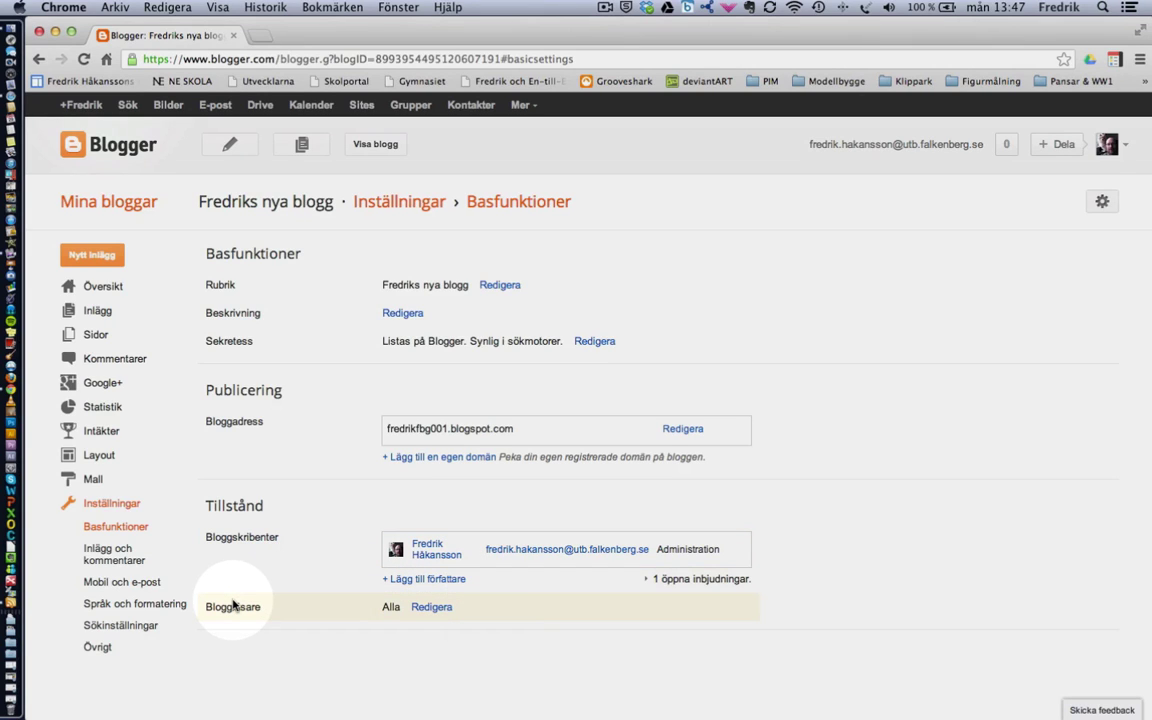
left_click(428, 607)
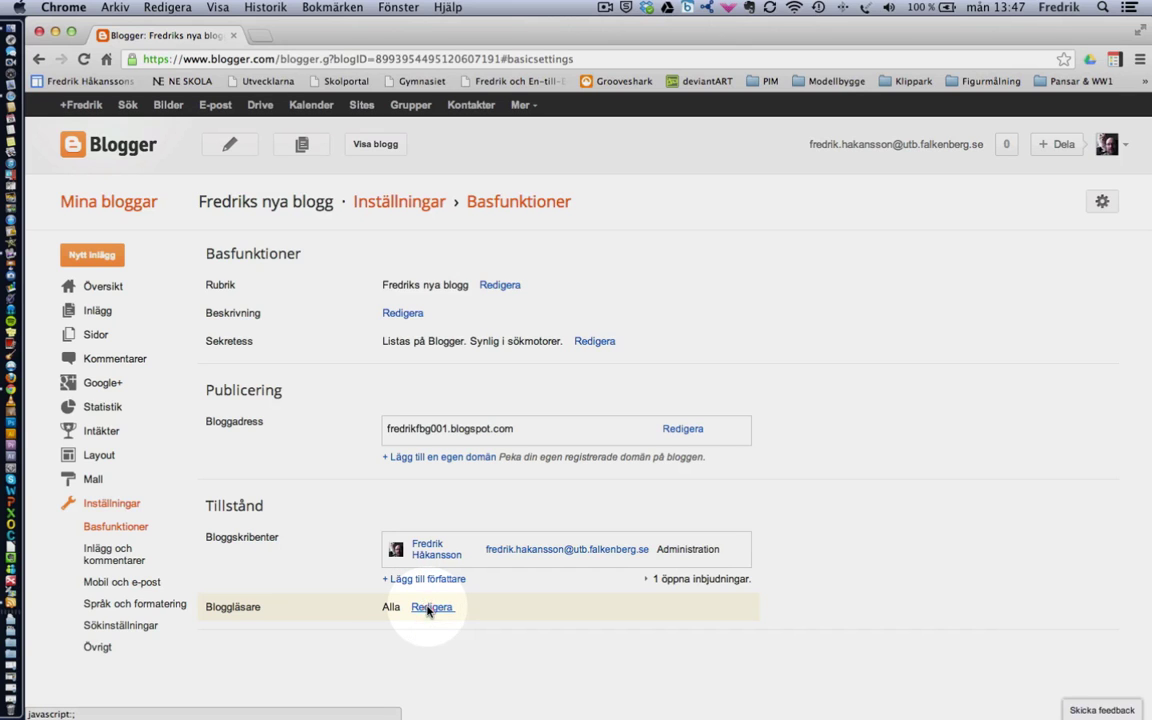
scroll(510, 610, "down", 2)
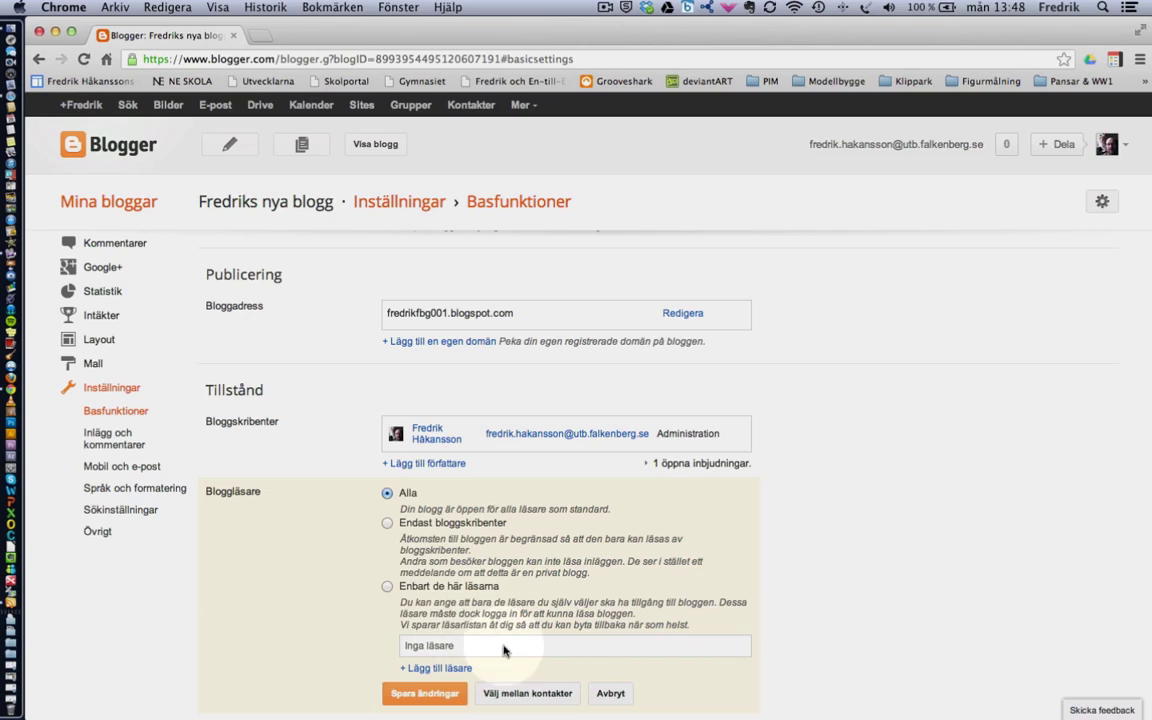
left_click(433, 672)
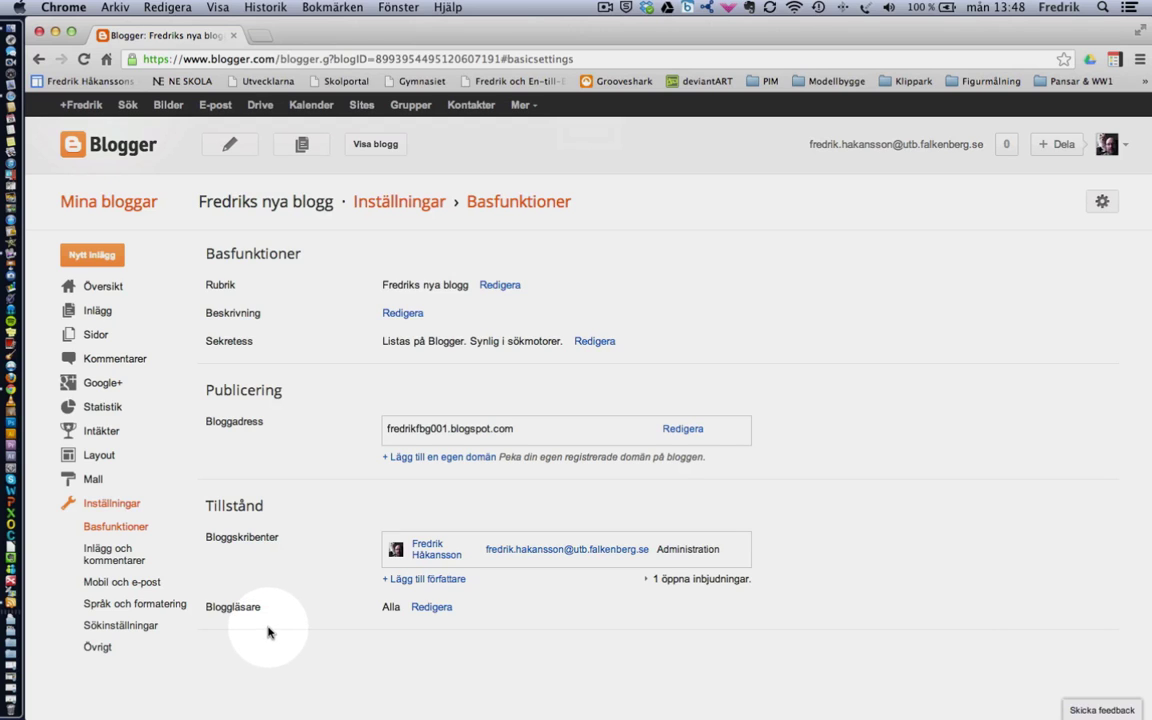
- Examine who may comment and the moderation options in the post and comment settings, and view the published blog
left_click(116, 556)
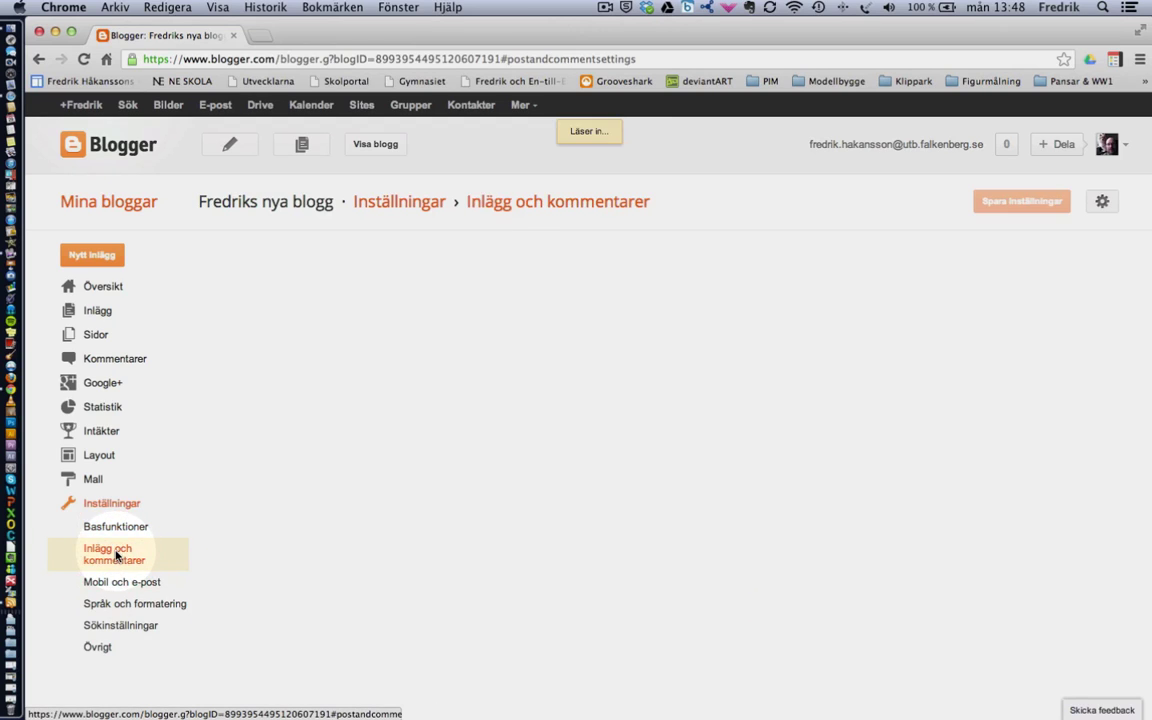
scroll(206, 391, "down", 1)
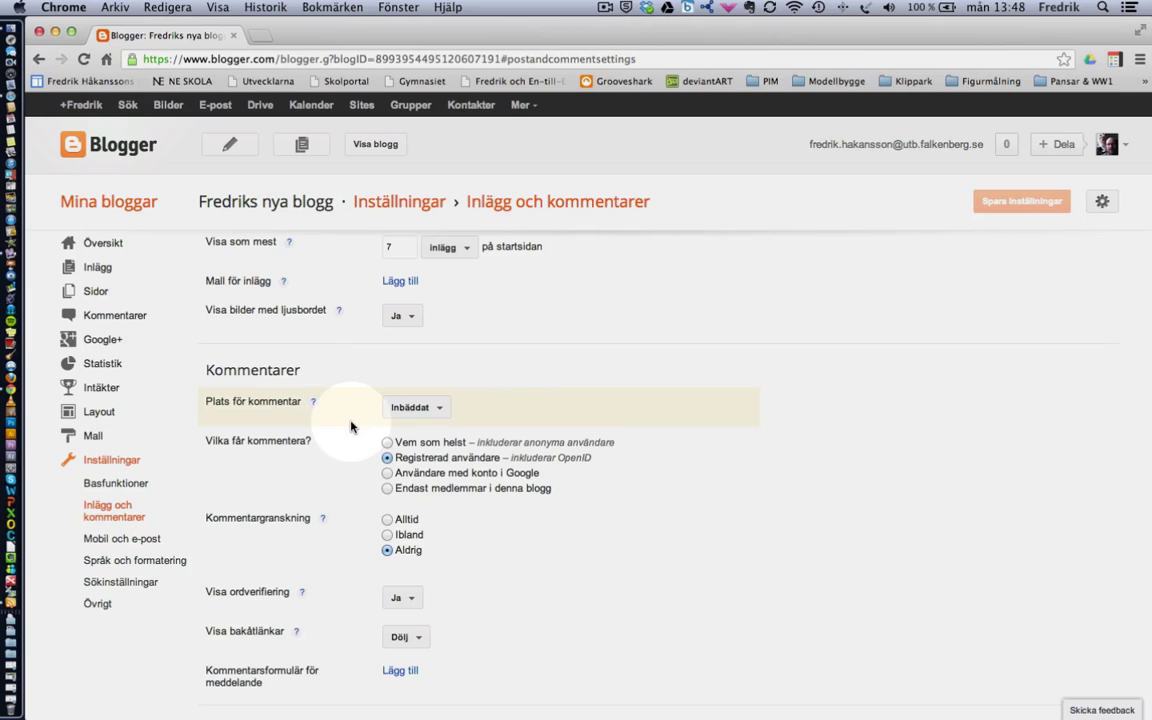
scroll(352, 428, "up", 1)
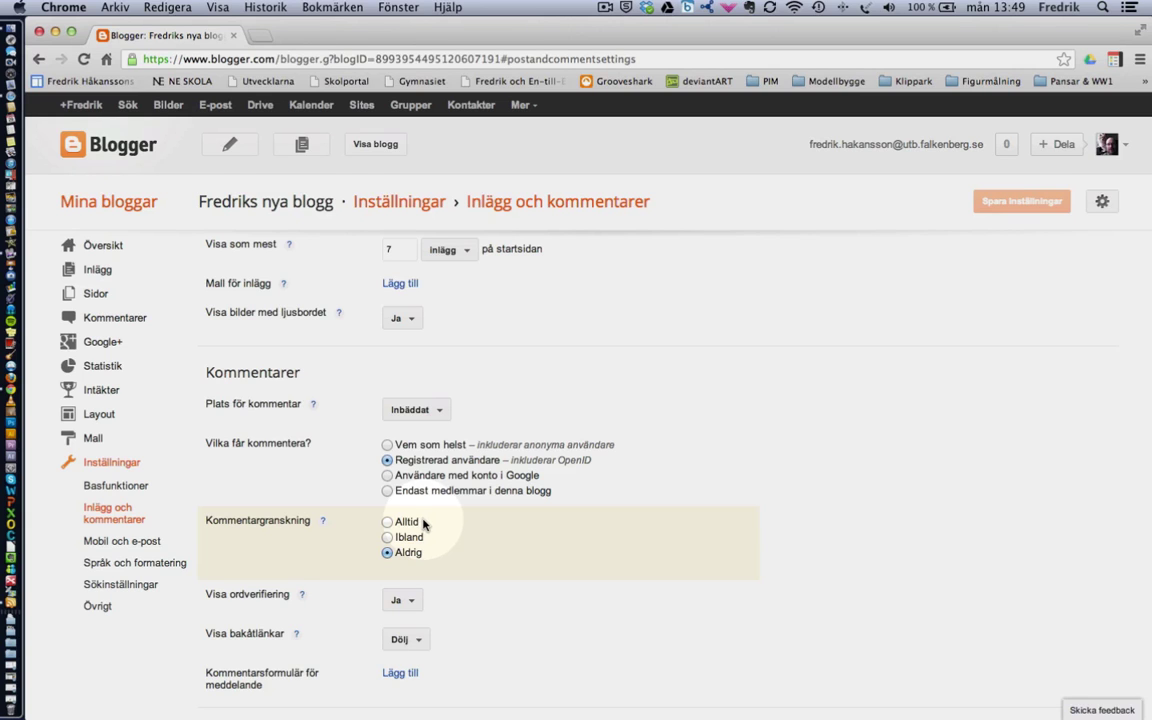
left_click(375, 144)
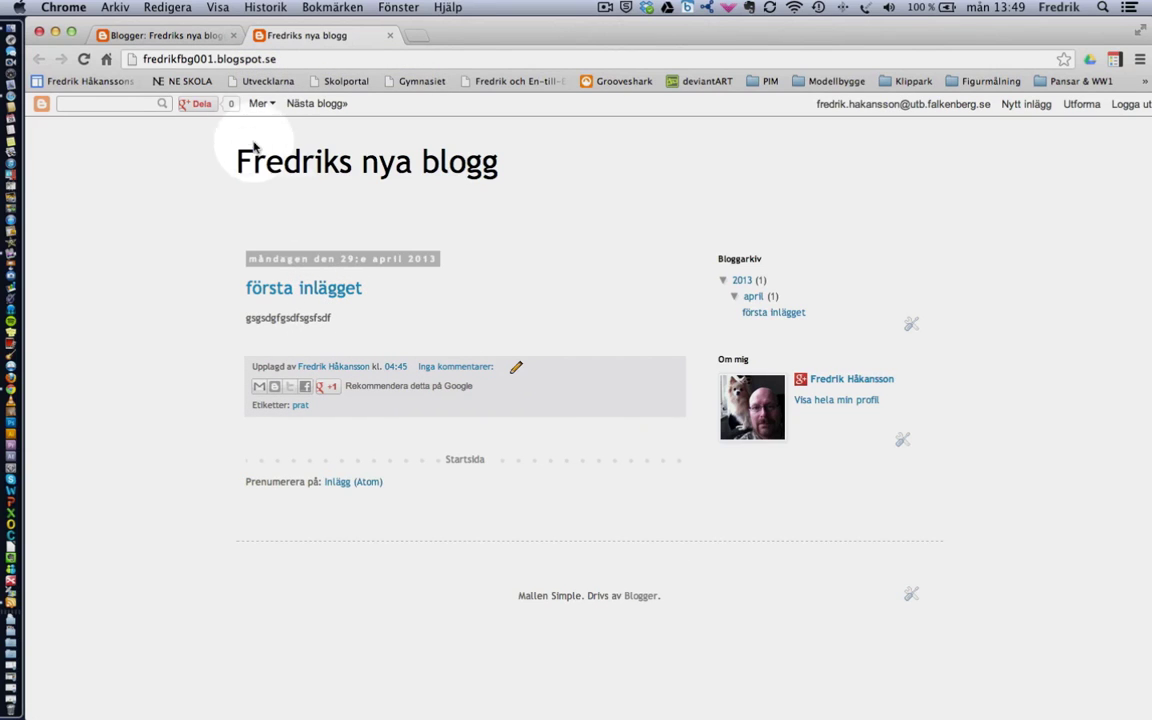
- Browse the blog's template choices and apply the Bildfönster template with the blue sky and road background
left_click(207, 37)
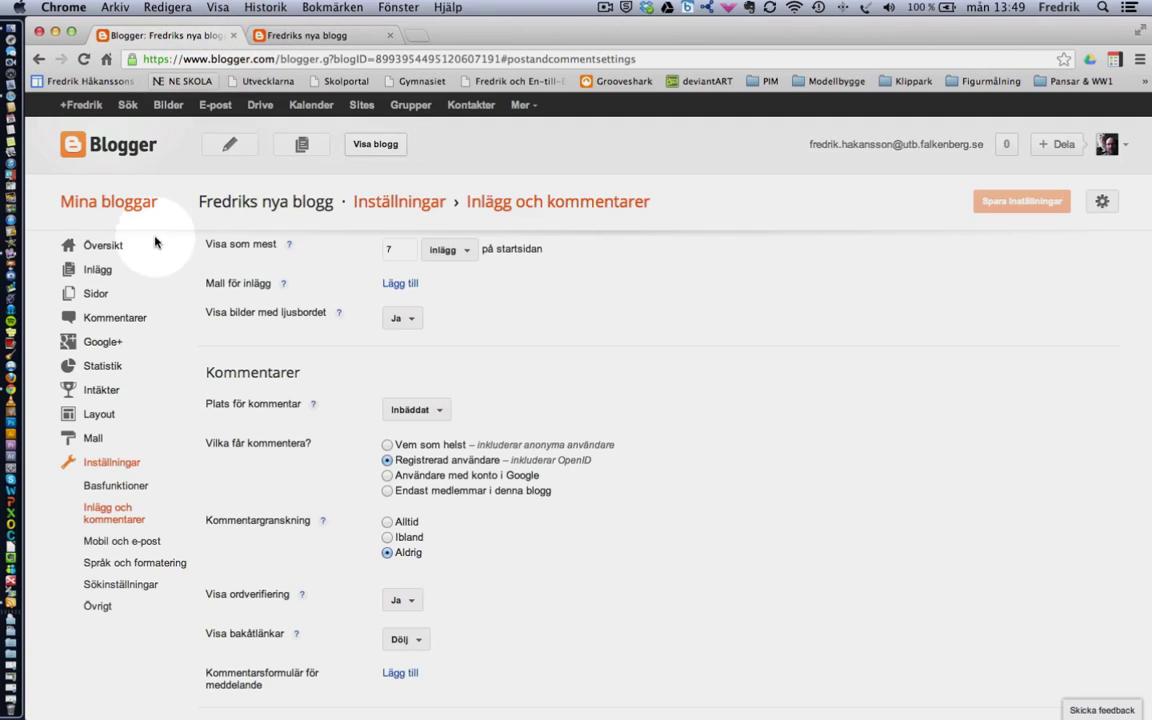
left_click(93, 438)
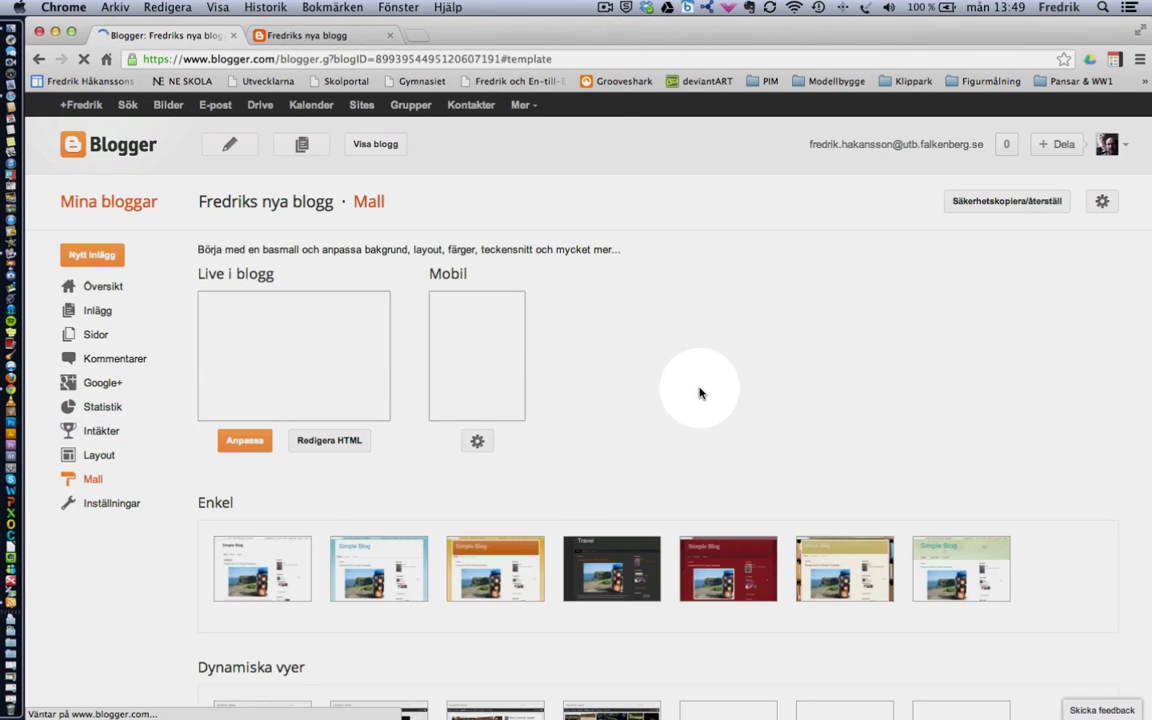
scroll(1085, 322, "down", 4)
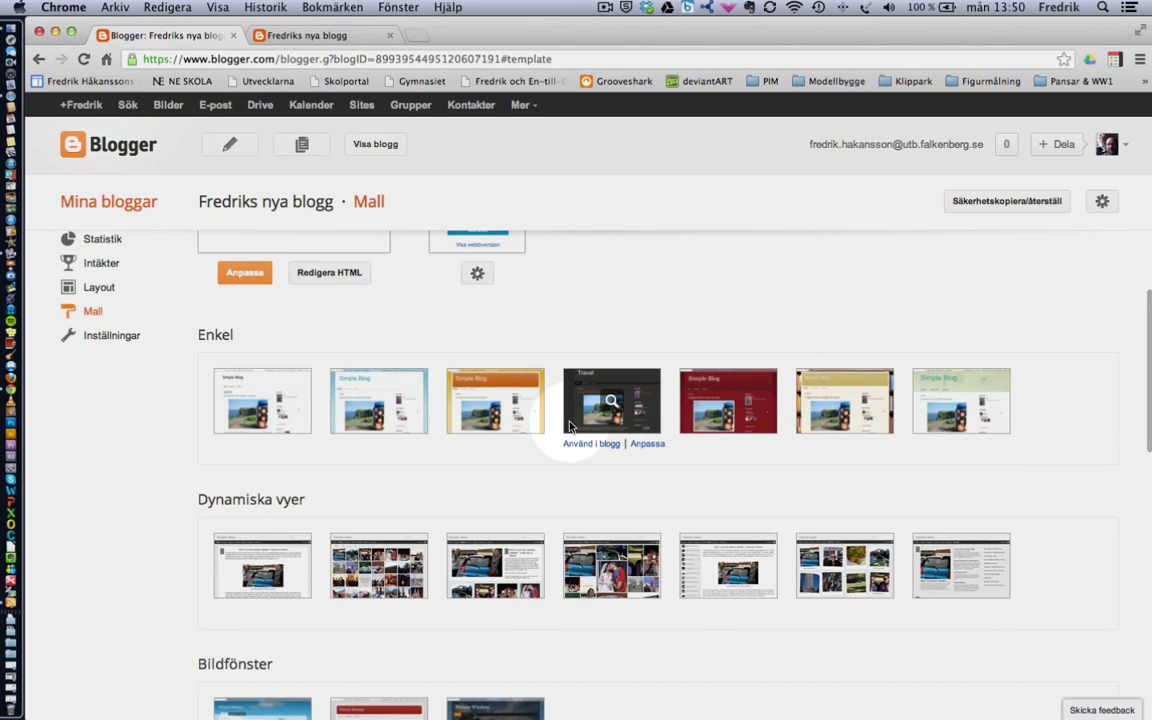
scroll(550, 422, "down", 2)
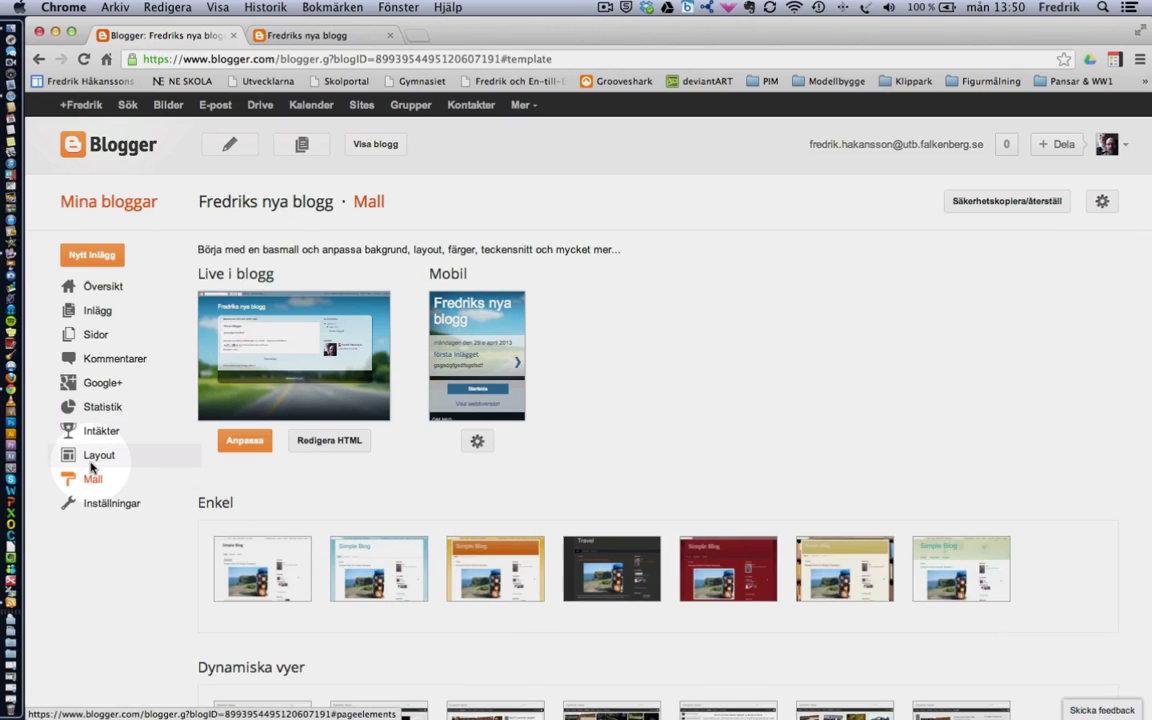
- Examine the basic gadgets that can be added above Bloggarkiv in the blog's layout, and look over the remaining layout areas
left_click(96, 457)
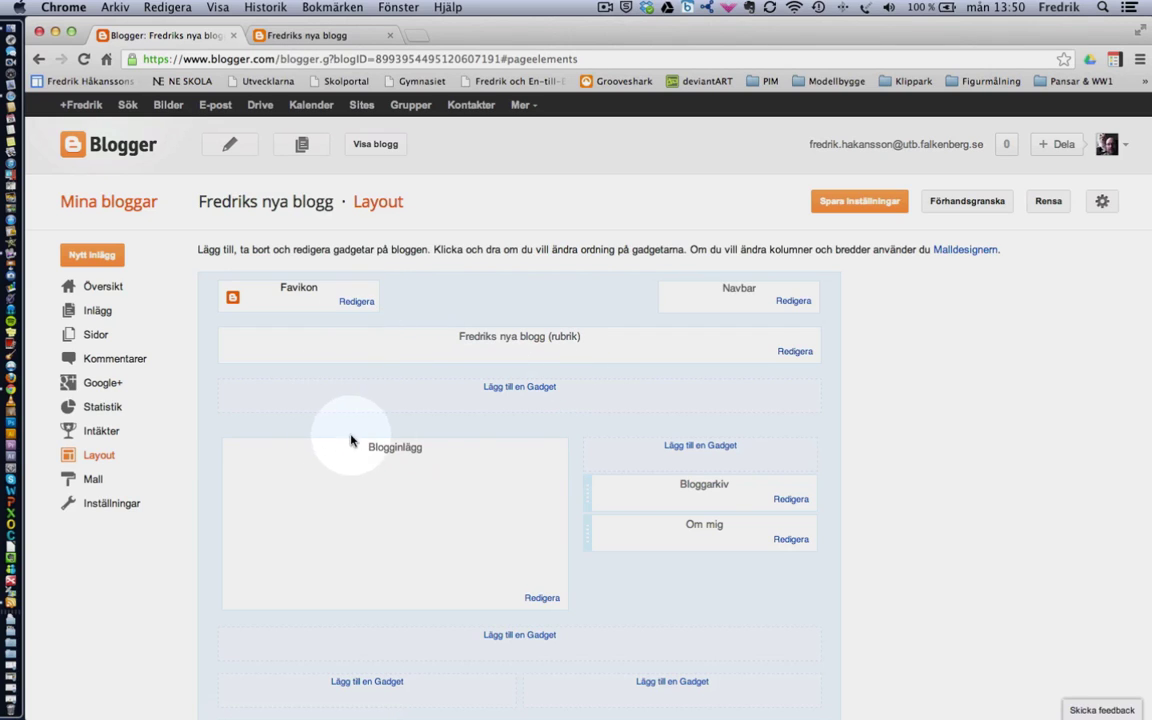
left_click(697, 446)
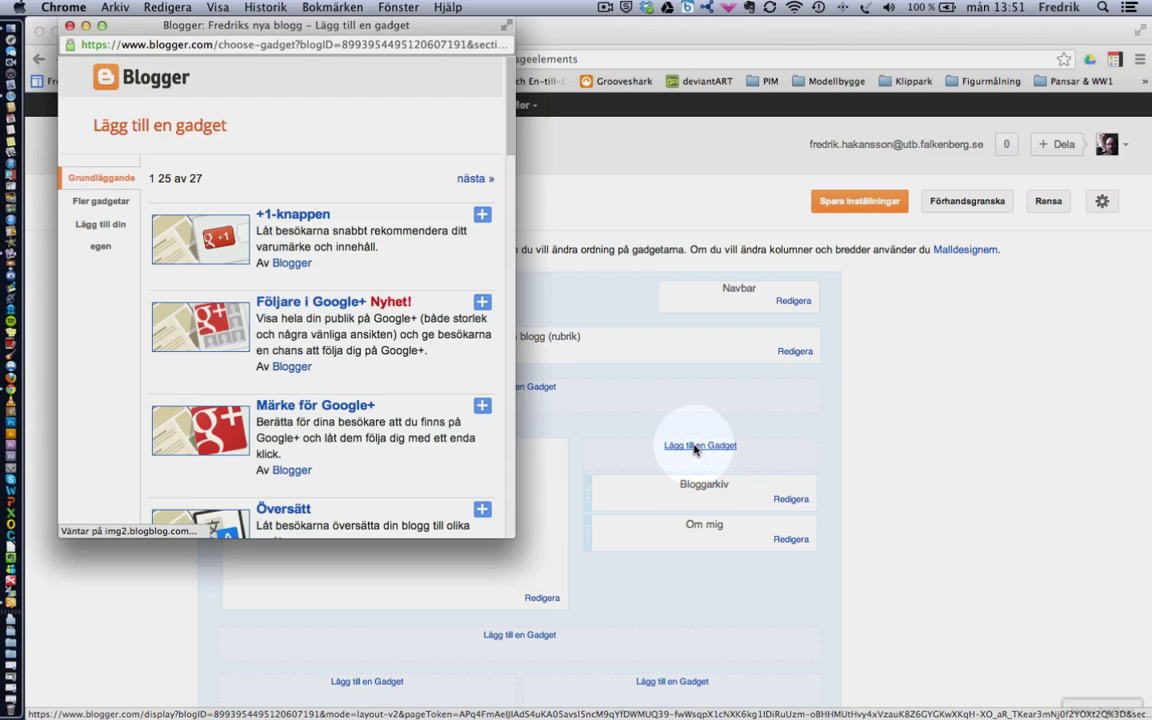
scroll(327, 313, "down", 1)
scroll(327, 313, "down", 10)
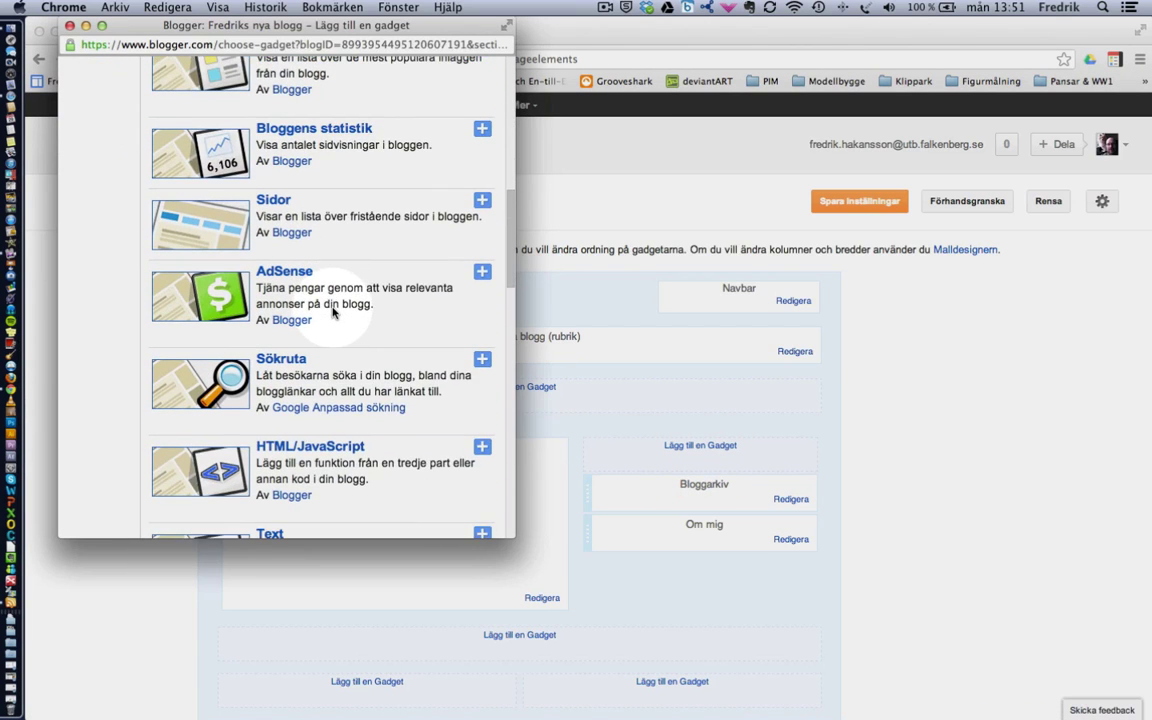
scroll(333, 313, "down", 3)
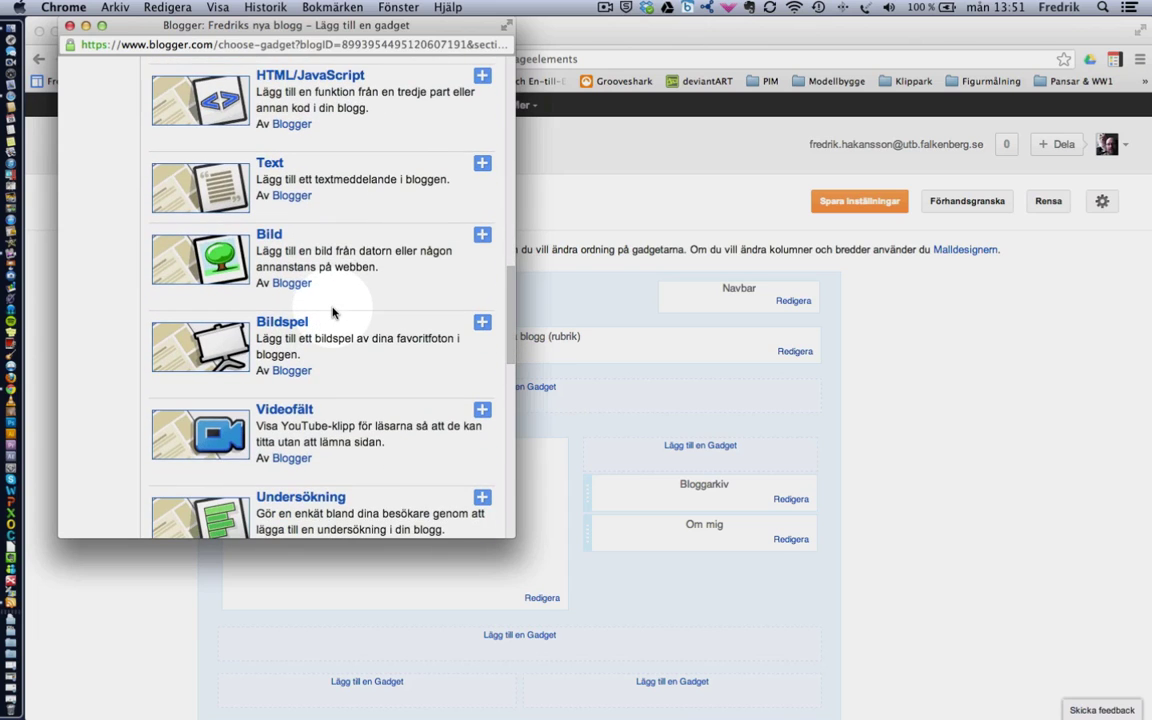
scroll(333, 313, "down", 10)
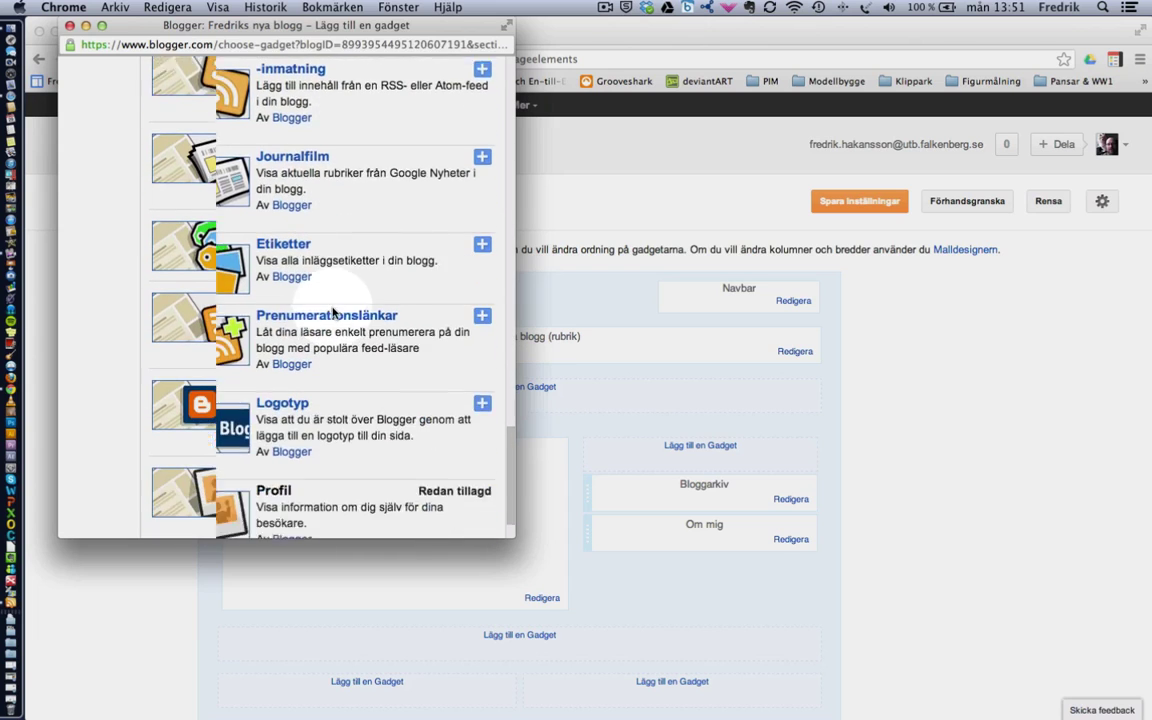
left_click(518, 470)
scroll(514, 470, "down", 2)
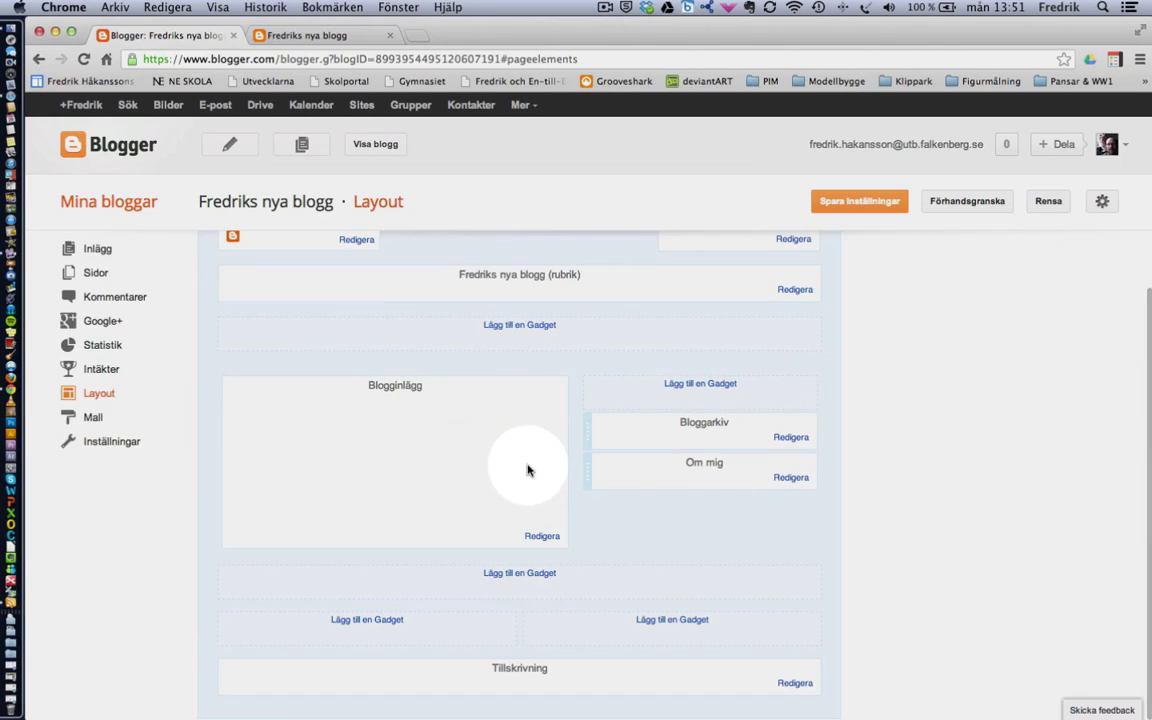